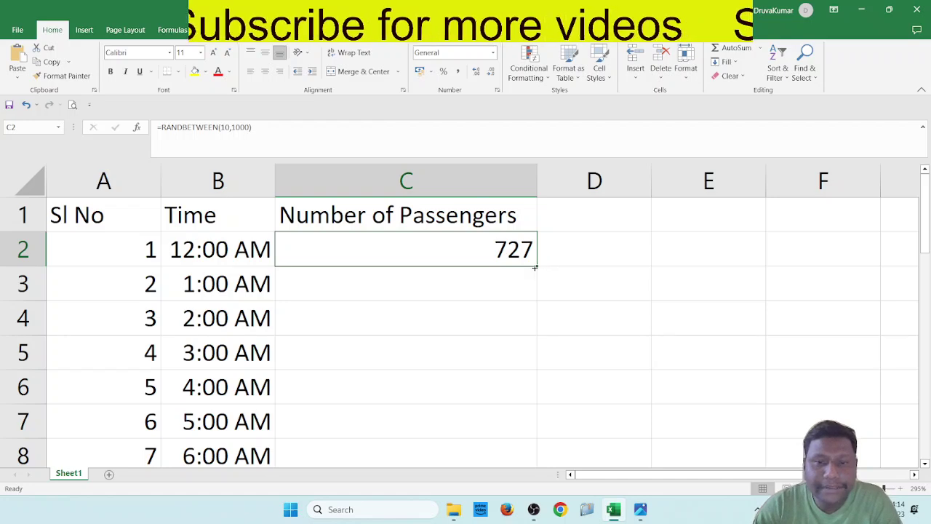
Fill the random passenger formula from C2 down to C25 and replace the formulas in that range with their static values
double_click(534, 267)
scroll(540, 363, down, 8)
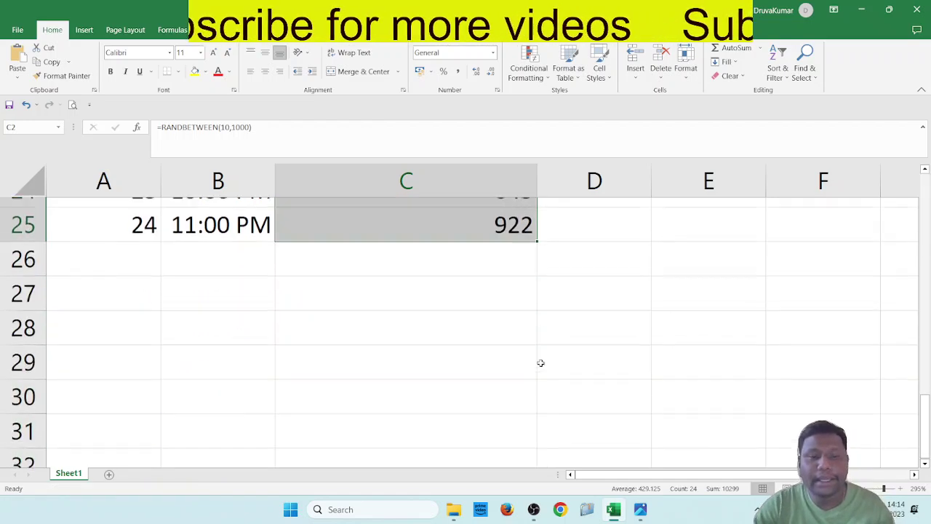
key(ctrl+c)
scroll(541, 363, up, 8)
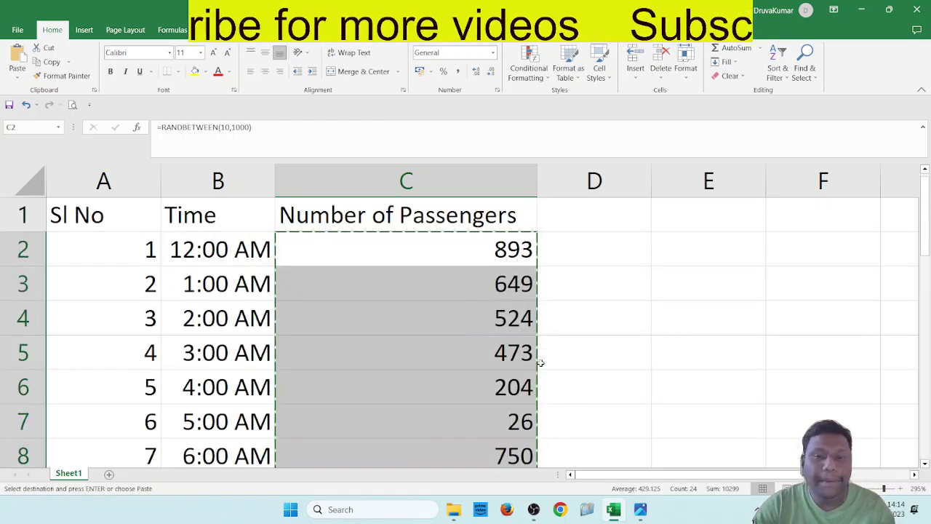
click(446, 260)
key(ctrl+v)
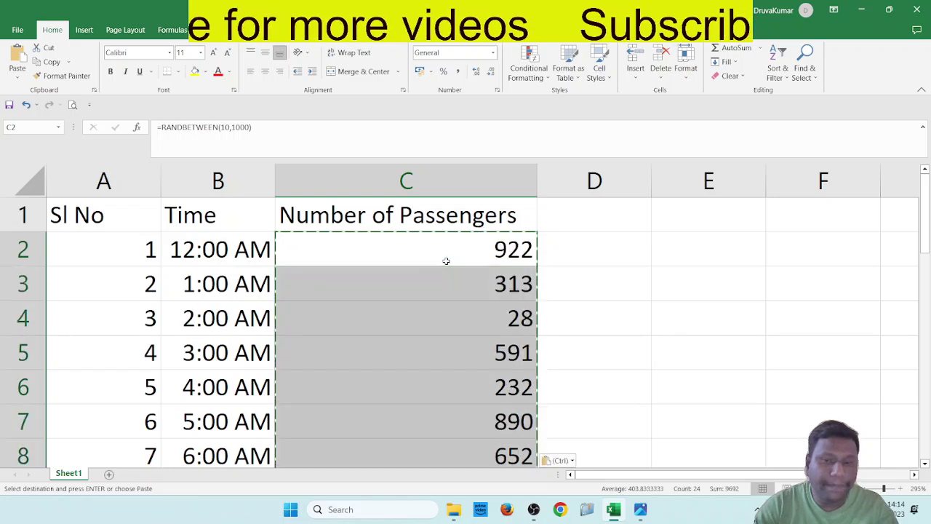
click(559, 463)
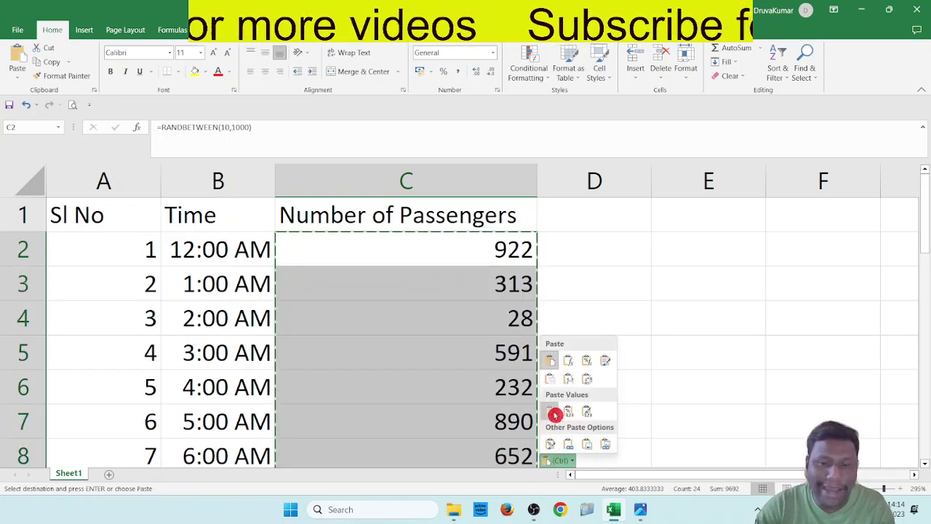
click(553, 413)
scroll(568, 385, down, 8)
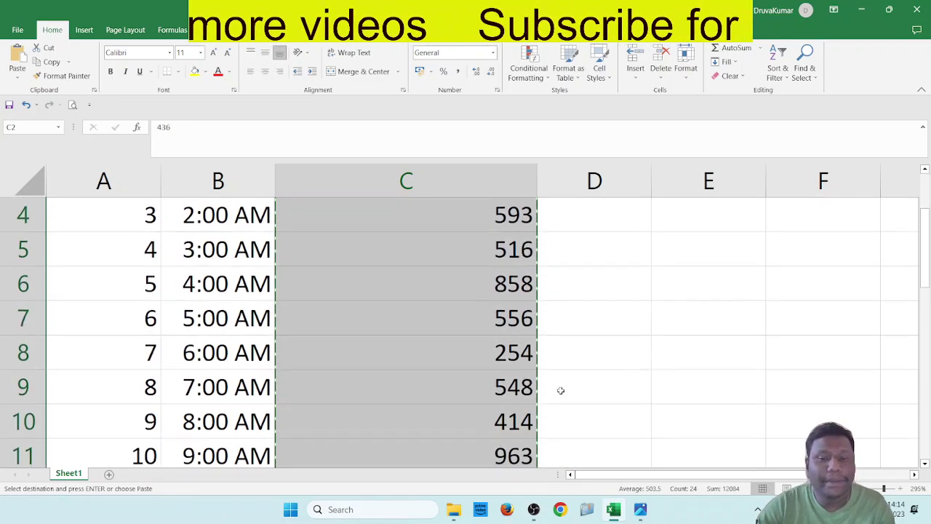
scroll(537, 407, up, 8)
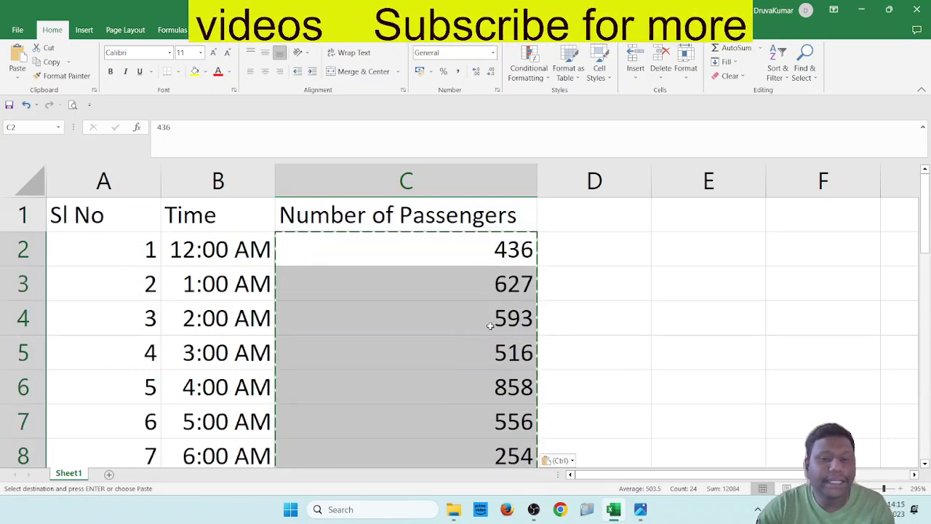
click(672, 312)
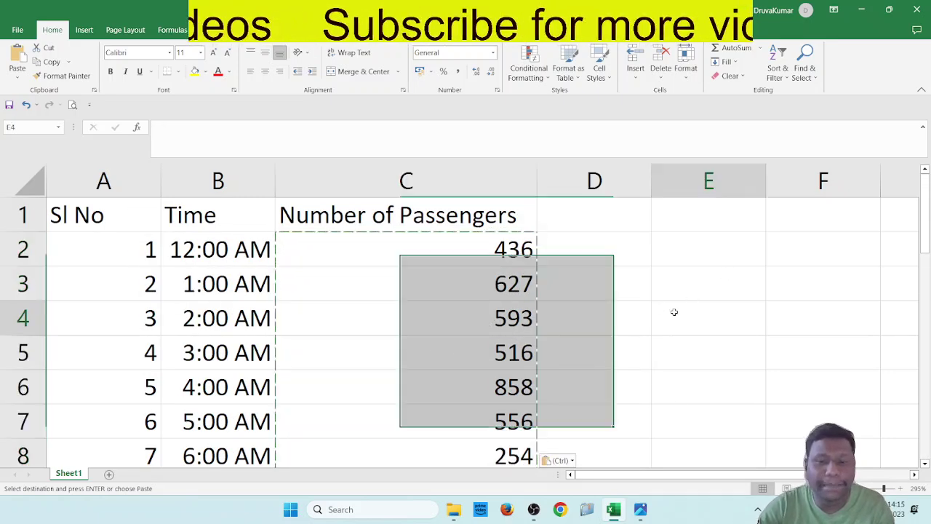
key(Escape)
click(601, 382)
Review the hourly times and passenger numbers through all rows of the table, down to the 11:00 PM entry
ctrl+scroll(601, 382, down, 3)
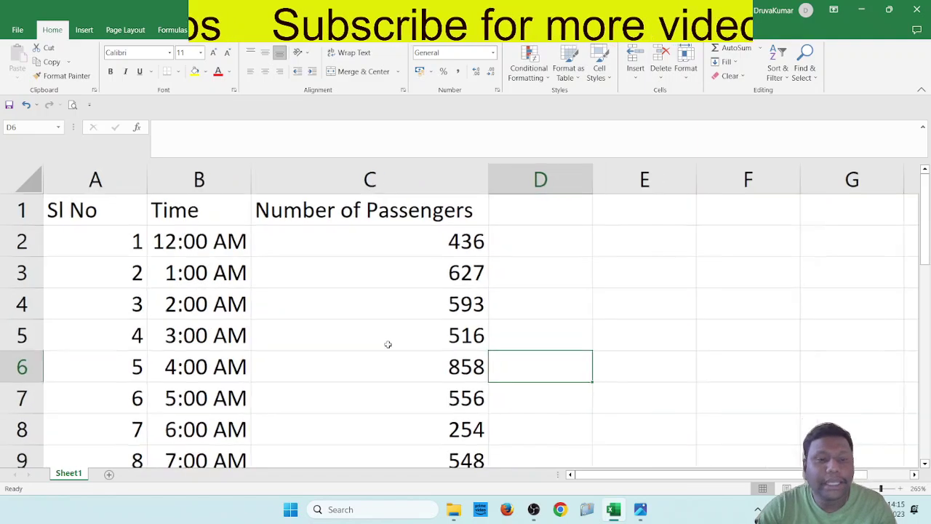
scroll(206, 270, down, 2)
scroll(188, 239, down, 7)
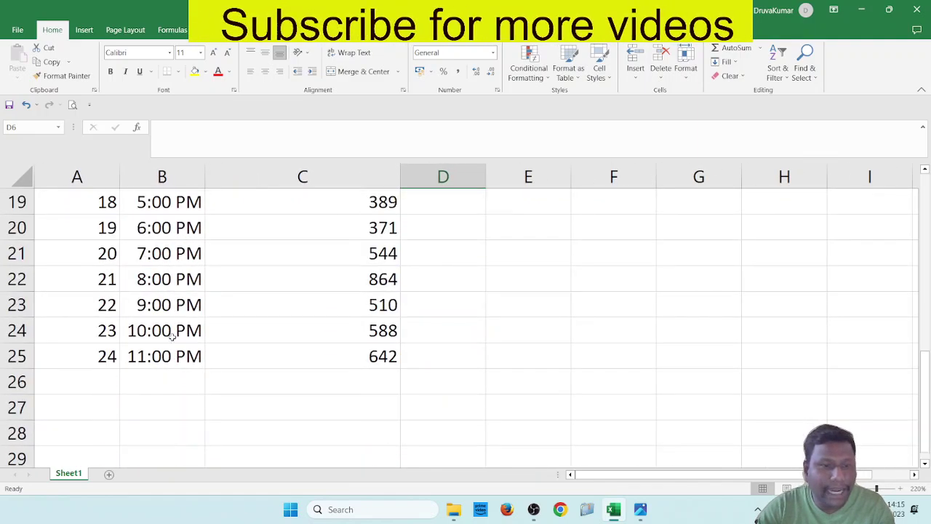
scroll(171, 345, up, 7)
scroll(171, 353, up, 2)
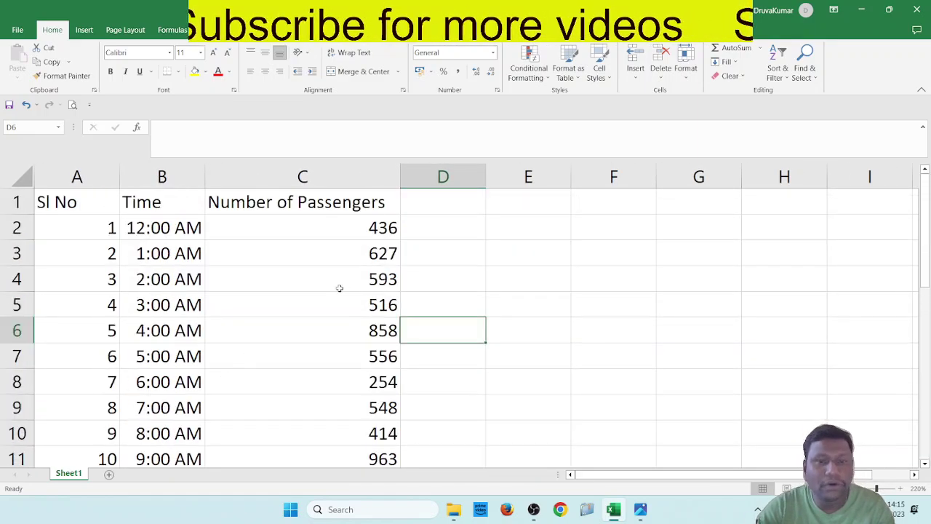
scroll(356, 327, down, 6)
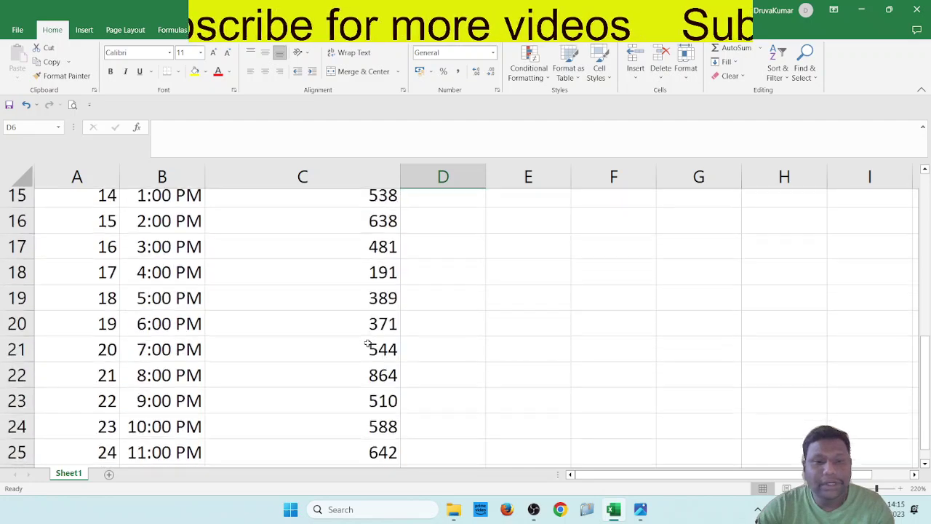
scroll(375, 372, up, 6)
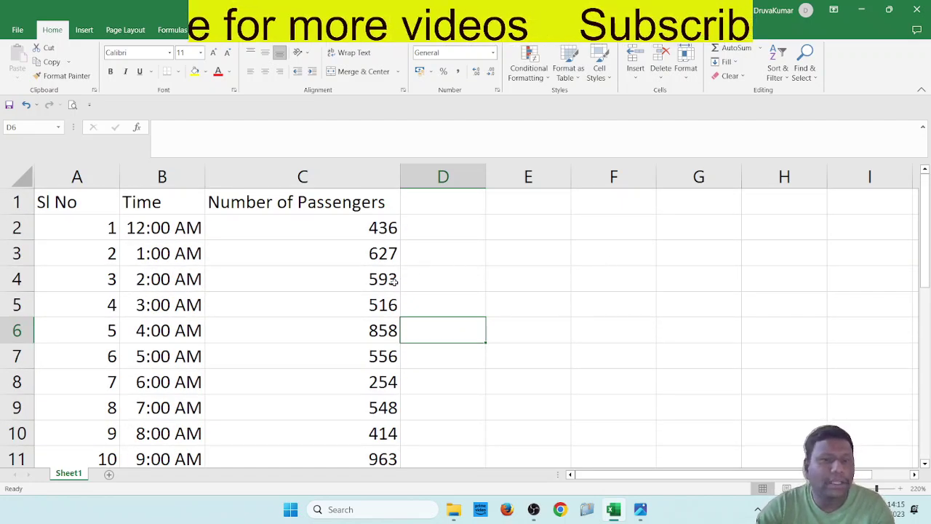
scroll(333, 221, down, 6)
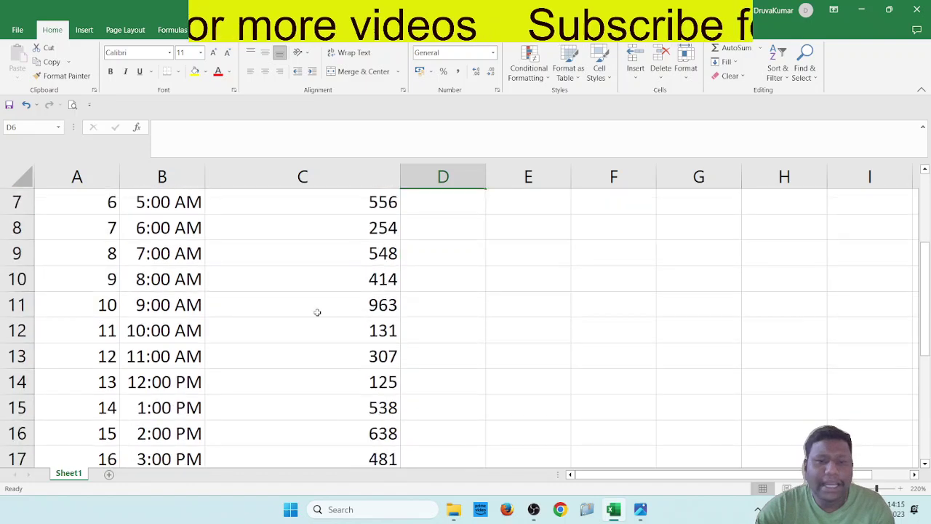
scroll(318, 320, up, 5)
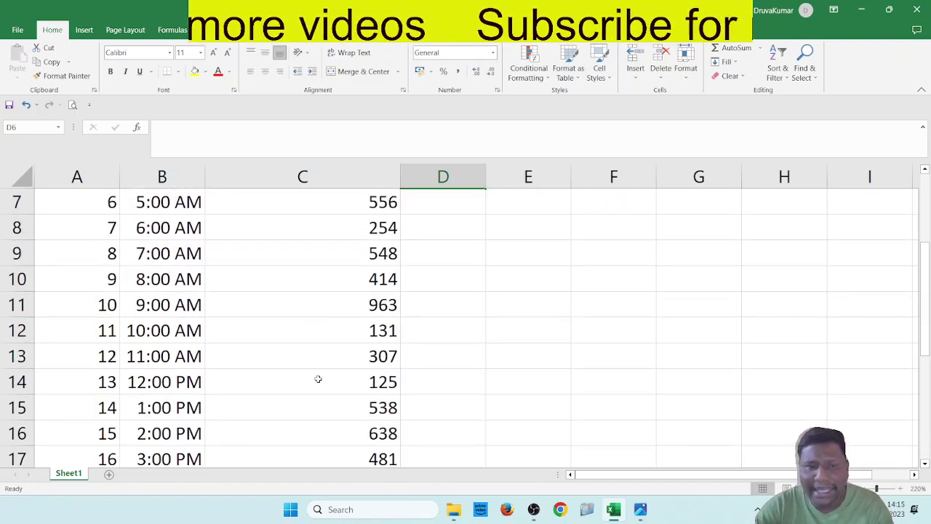
scroll(393, 408, up, 2)
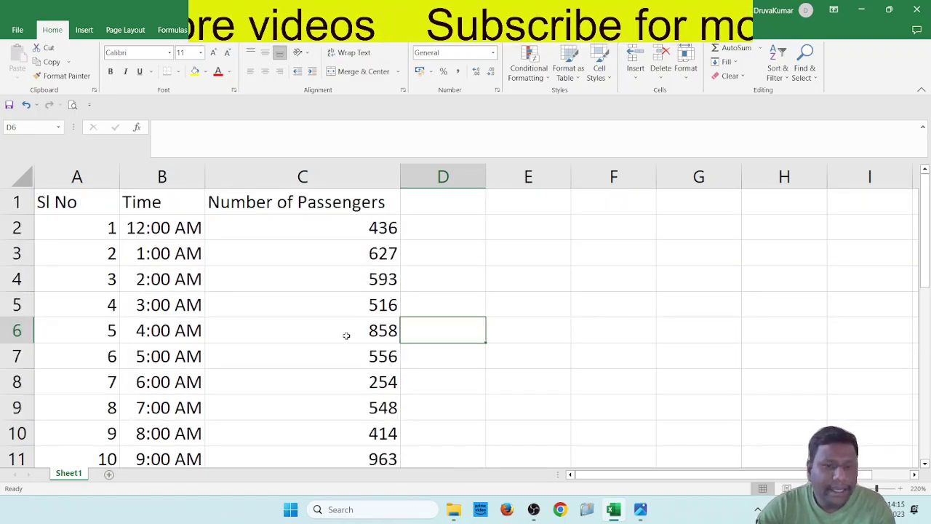
scroll(347, 335, down, 3)
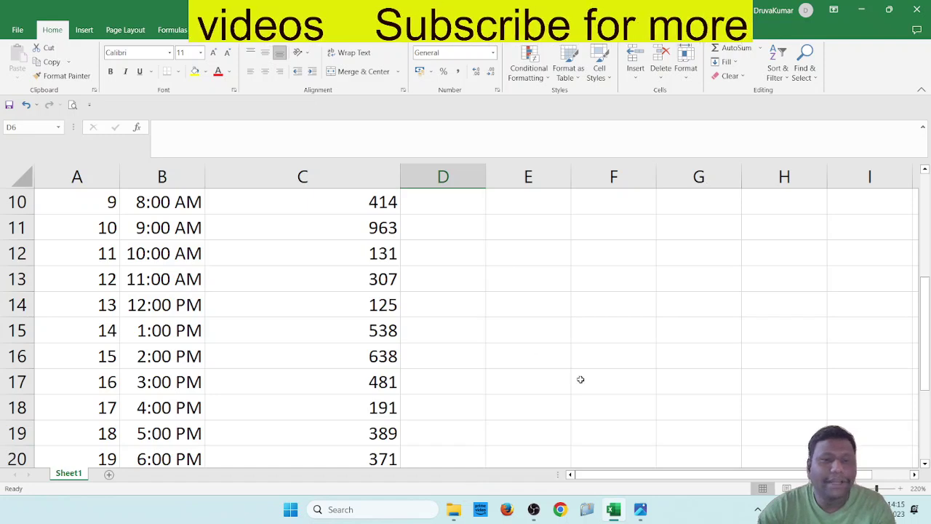
scroll(575, 384, up, 3)
Start a summary list in column E with the header Criteria in E2, Minimum in E3 and Quartile-1 in E4
click(528, 197)
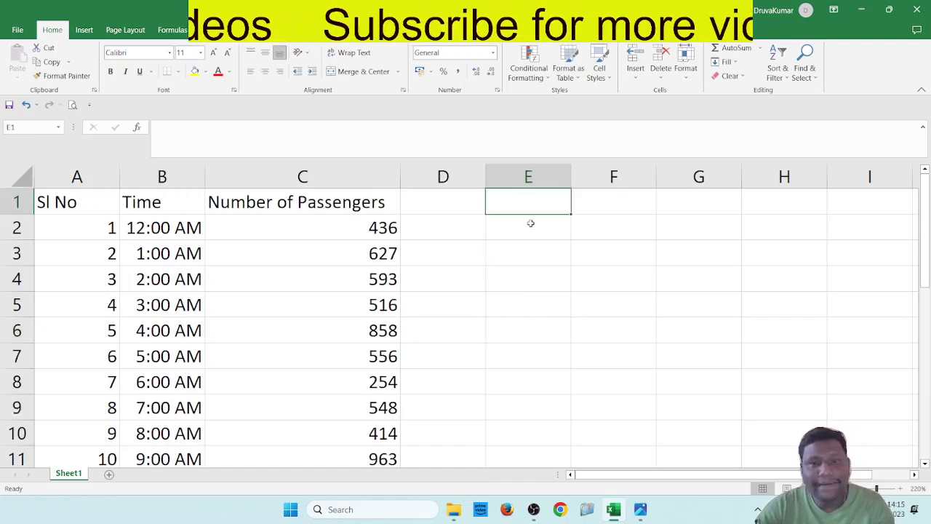
click(531, 224)
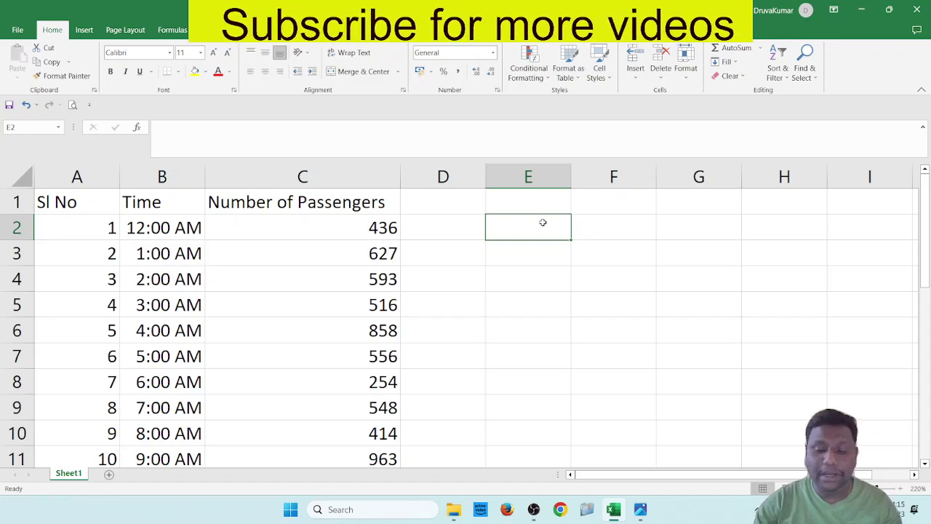
text(Cr)
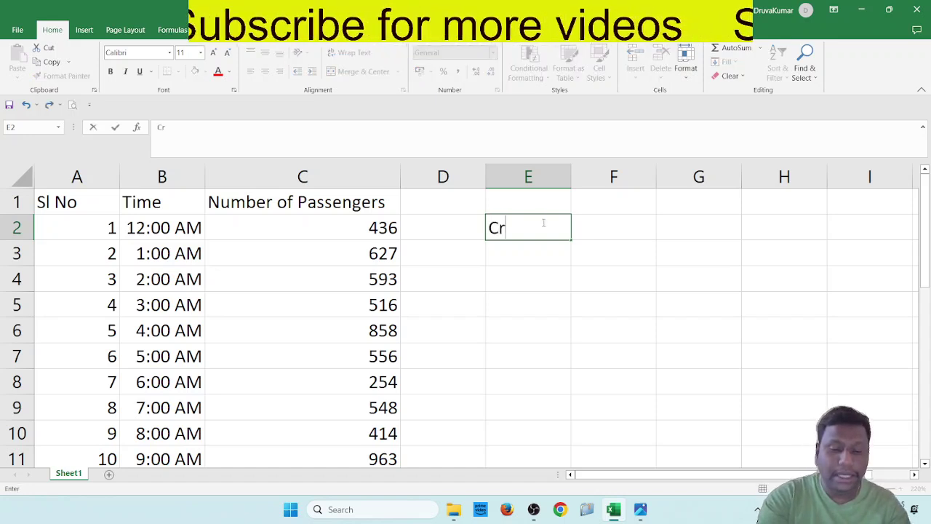
text(iteria)
key(Return)
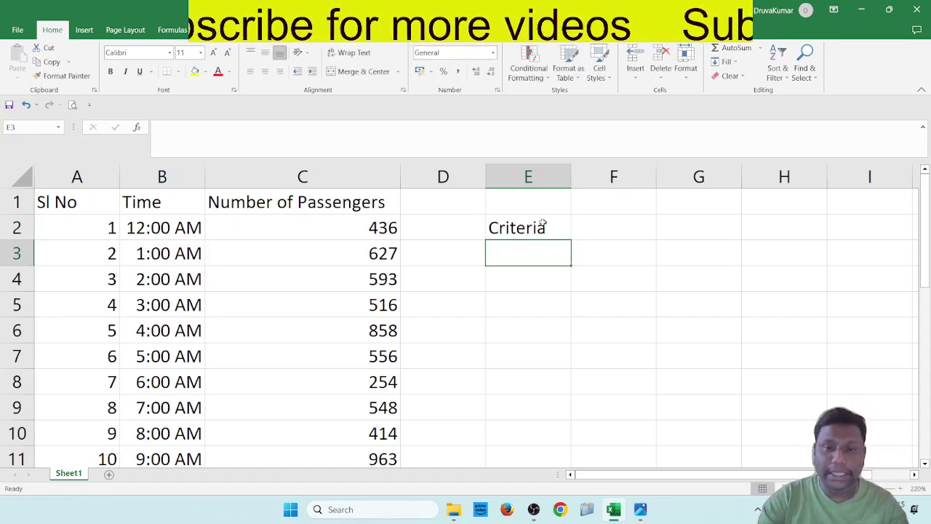
text(Minimum)
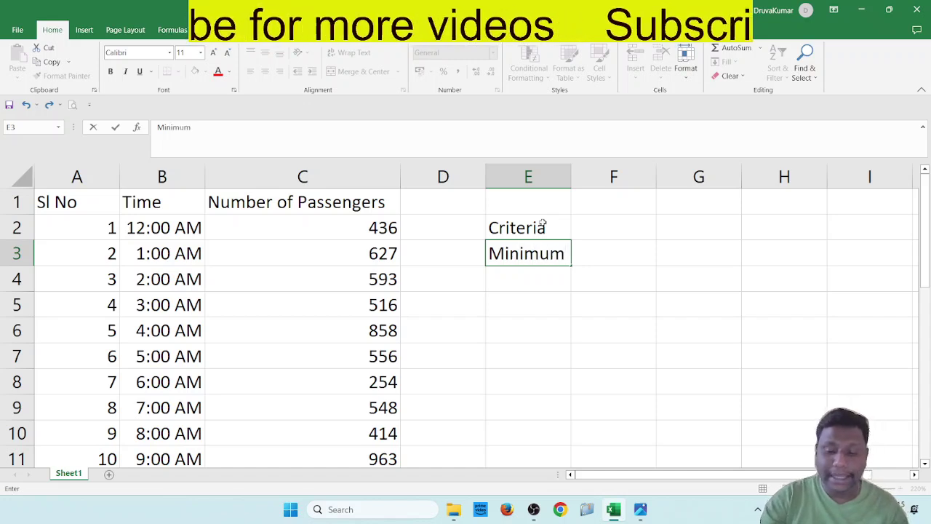
key(Return)
text(Q)
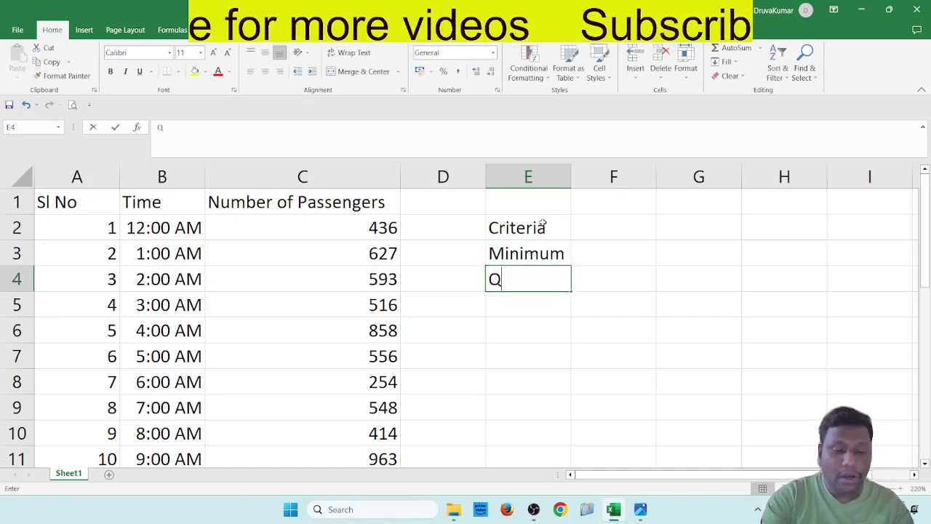
text(uartile-1)
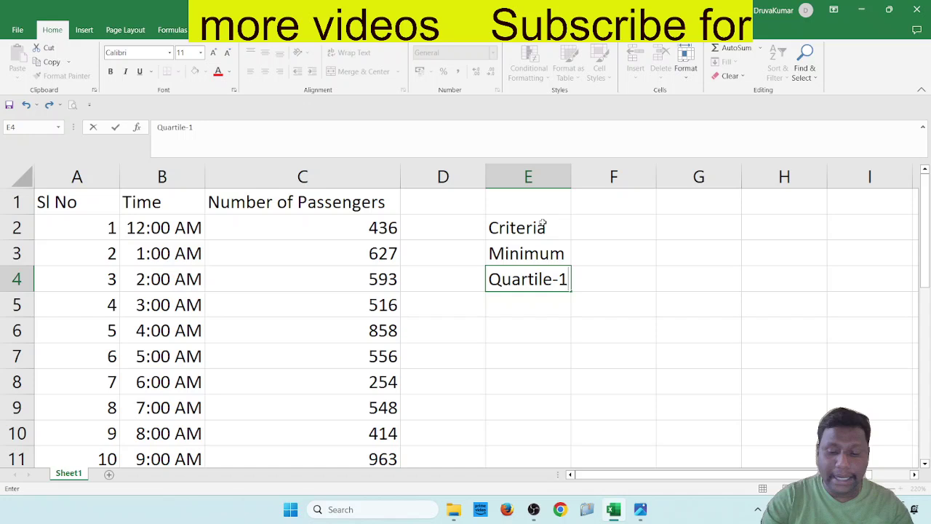
key(Return)
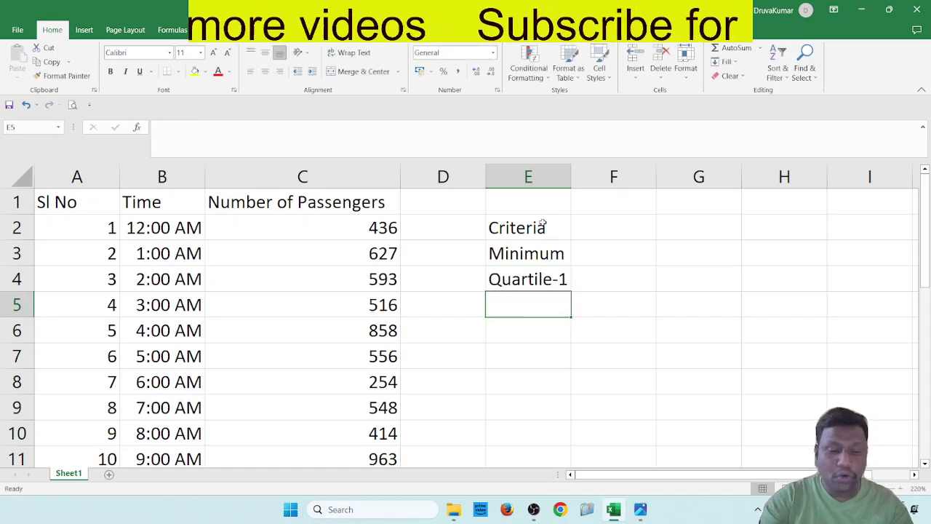
Complete the criteria list with Median in E5, Quartile-3 in E6 and Maximum in E7
text(Medain)
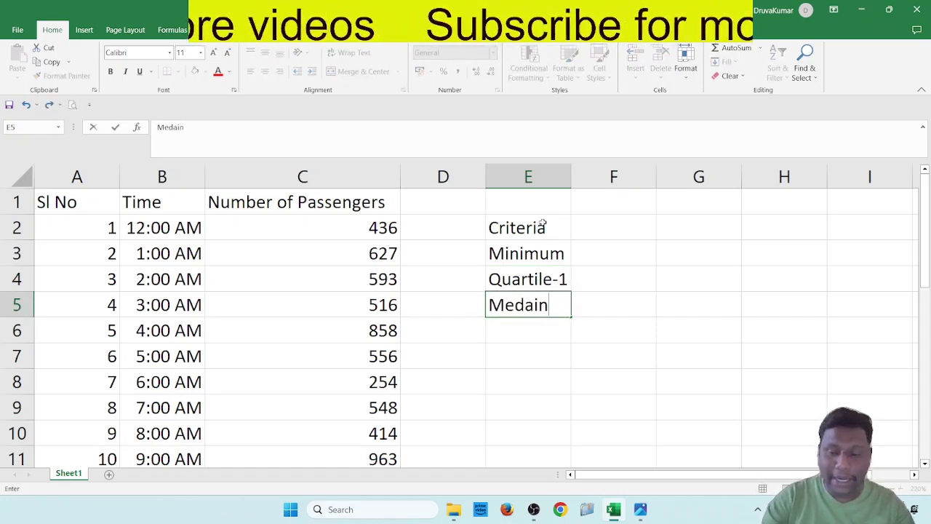
key(BackSpace)
key(BackSpace)
key(BackSpace)
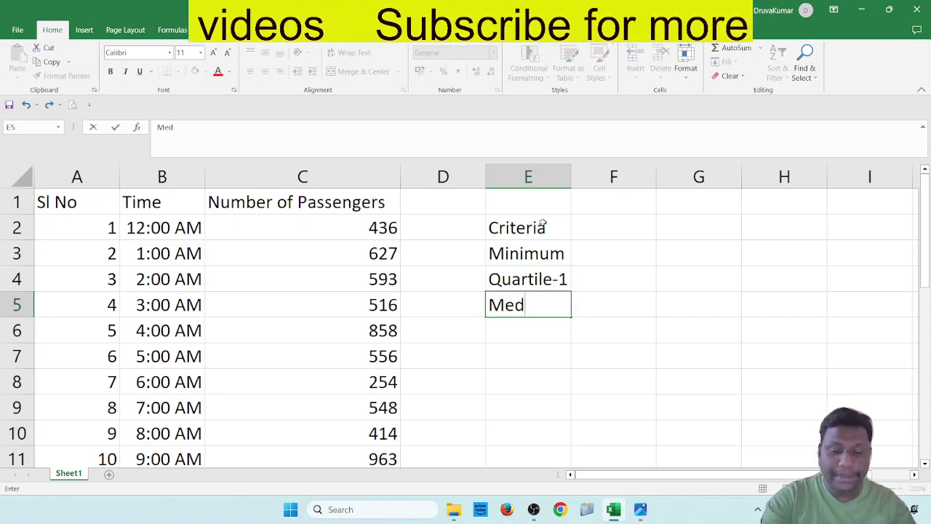
text(ian)
key(Return)
text(Q)
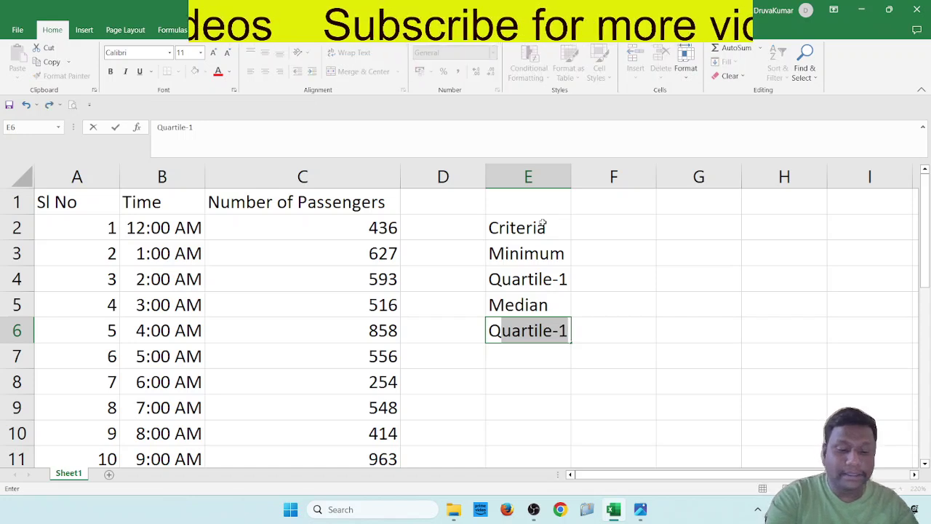
text(uartile-3)
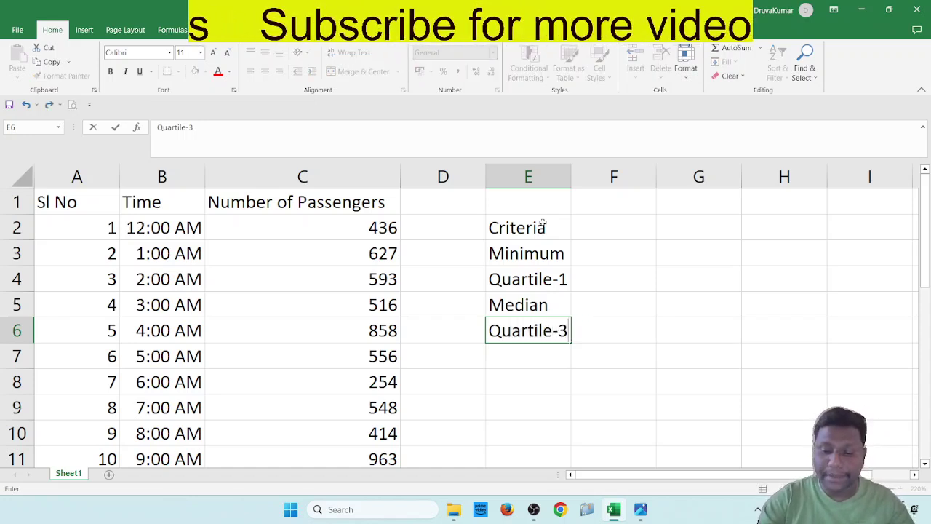
key(Return)
text(M)
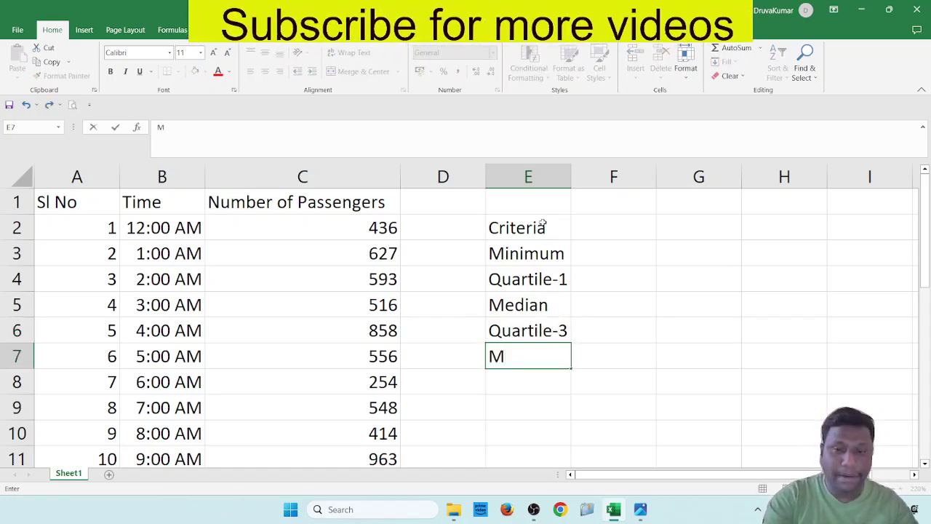
text(axmi)
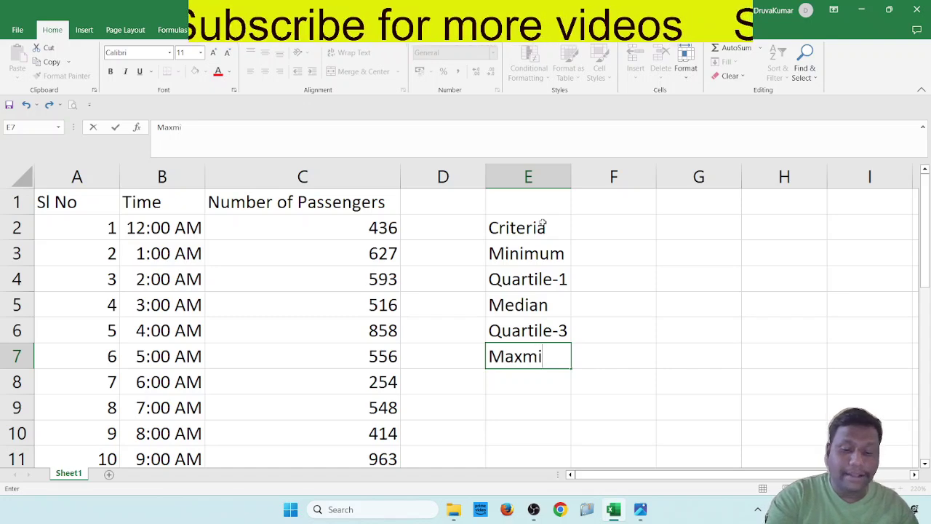
text(mum)
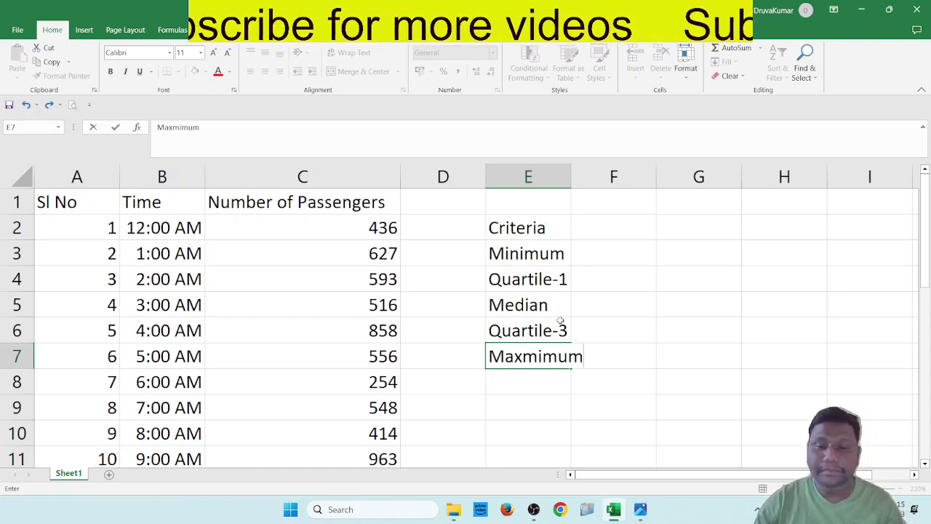
click(539, 356)
key(BackSpace)
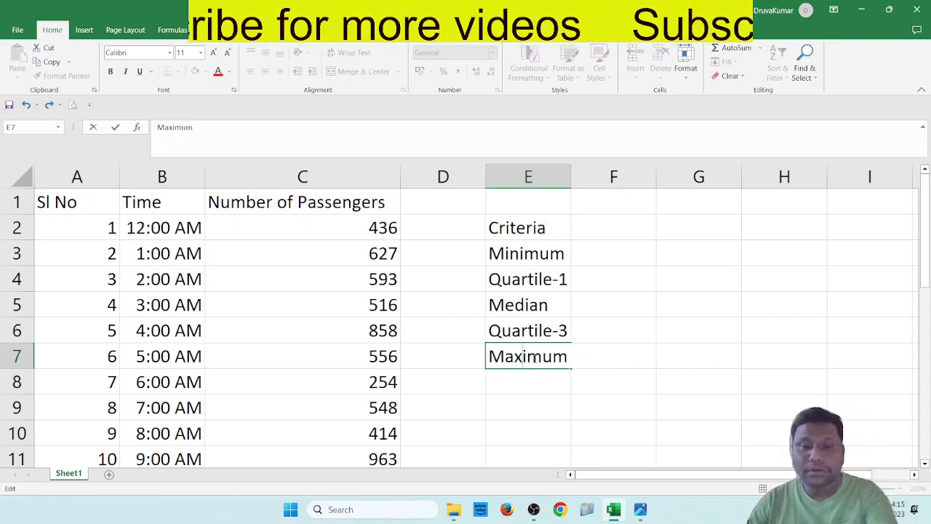
Add the header Data Values in F2 beside the Criteria header
click(624, 218)
text(Dat)
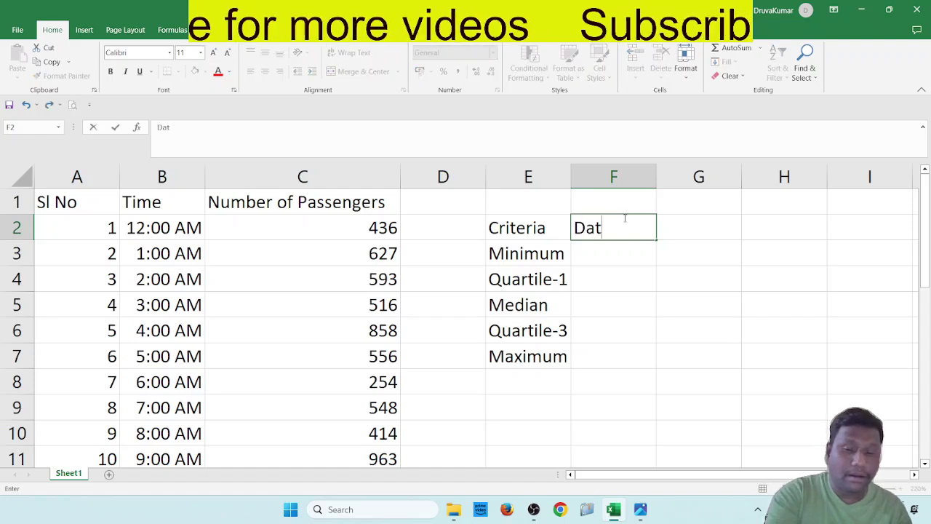
text(a Va)
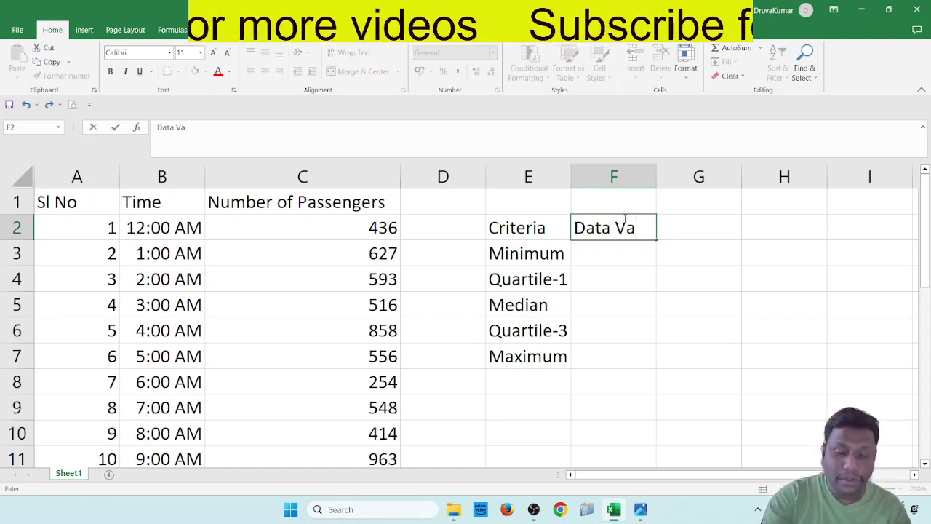
text(lues)
click(692, 323)
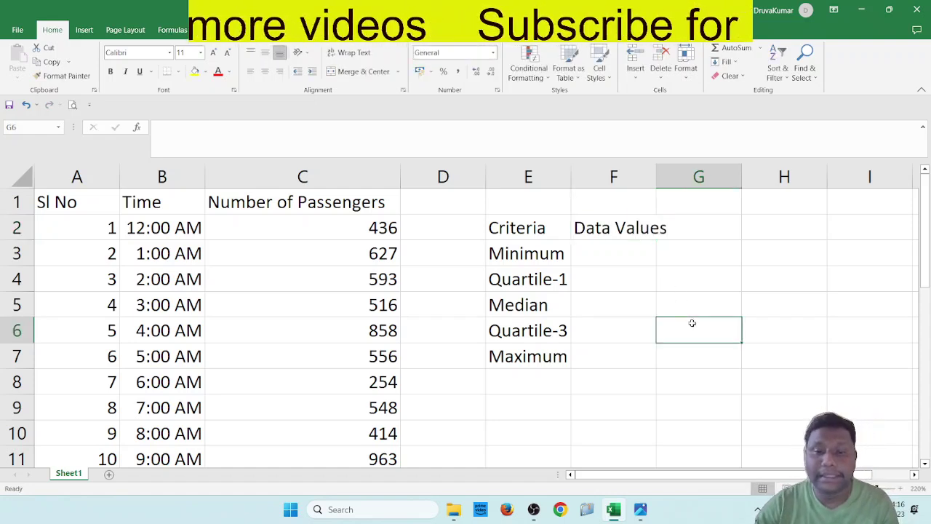
Widen columns E and F slightly so the criteria labels and the Data Values header fit inside their cells
drag(571, 182, 574, 182)
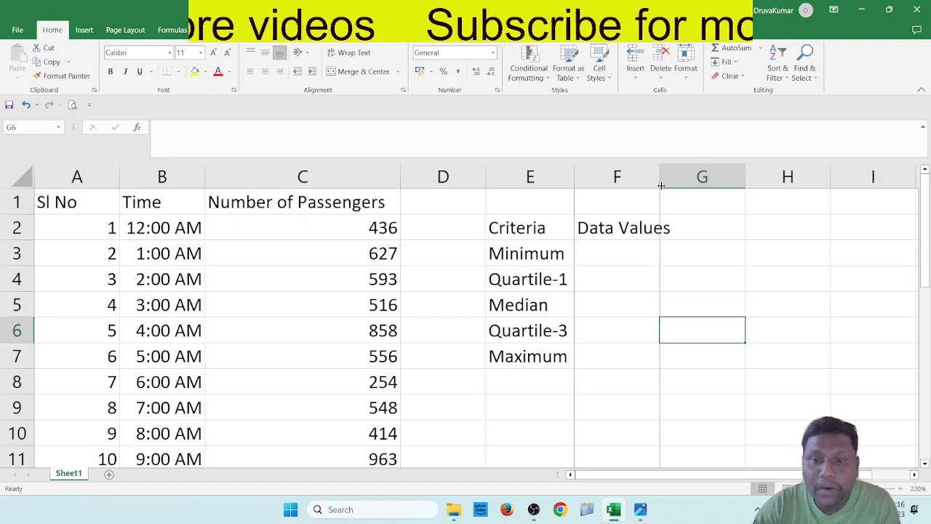
drag(660, 185, 678, 186)
click(727, 230)
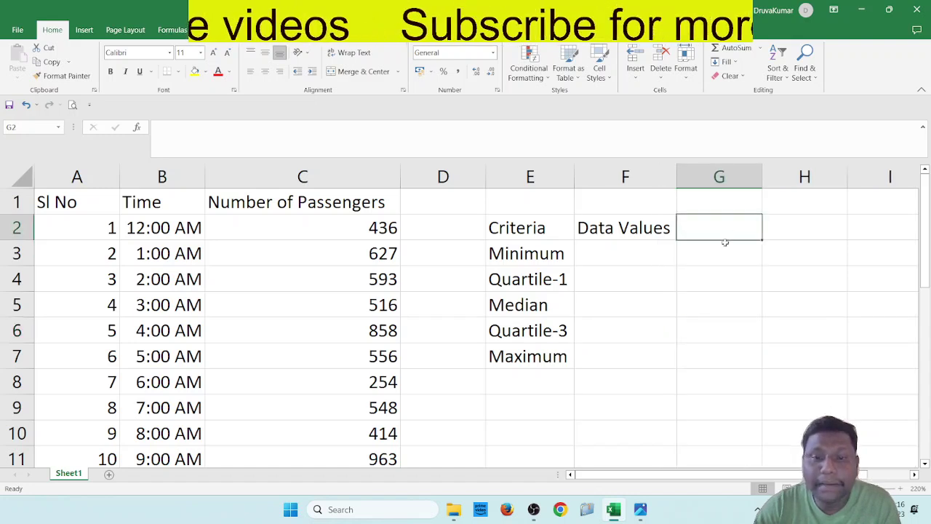
click(586, 262)
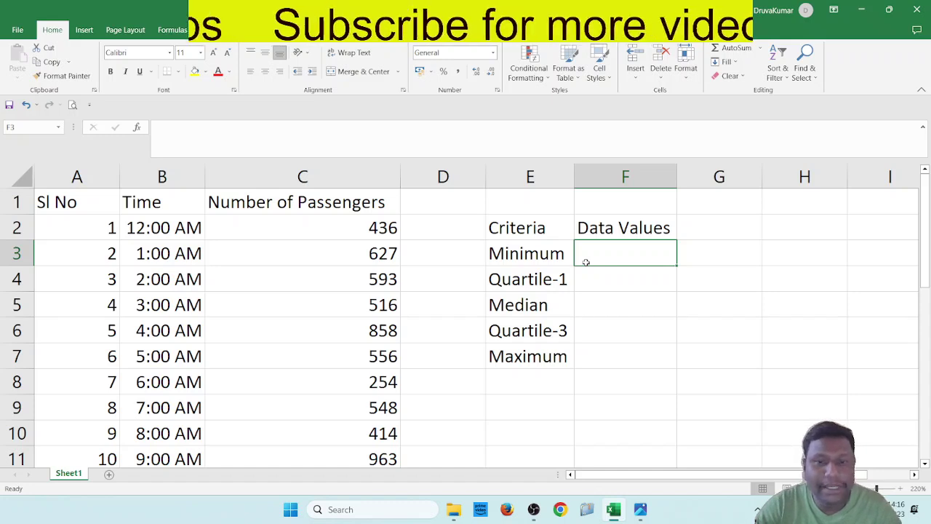
click(517, 288)
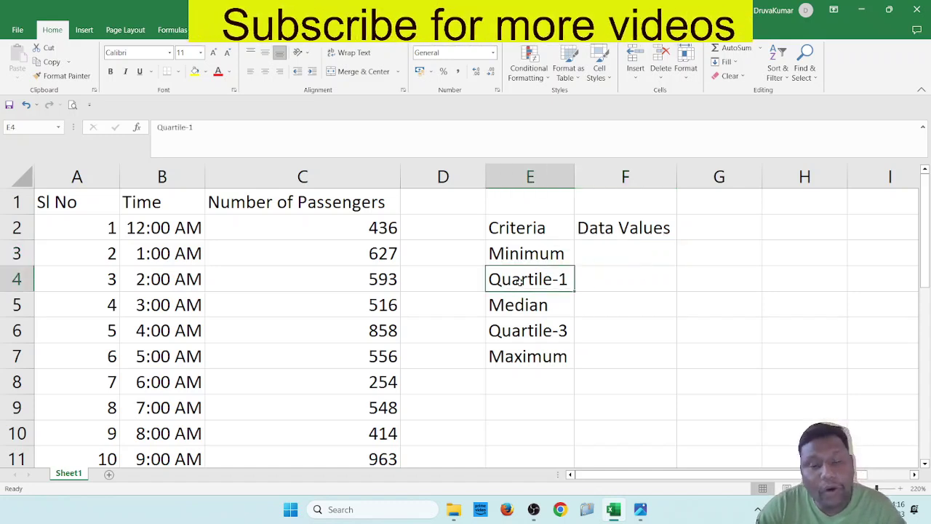
click(566, 309)
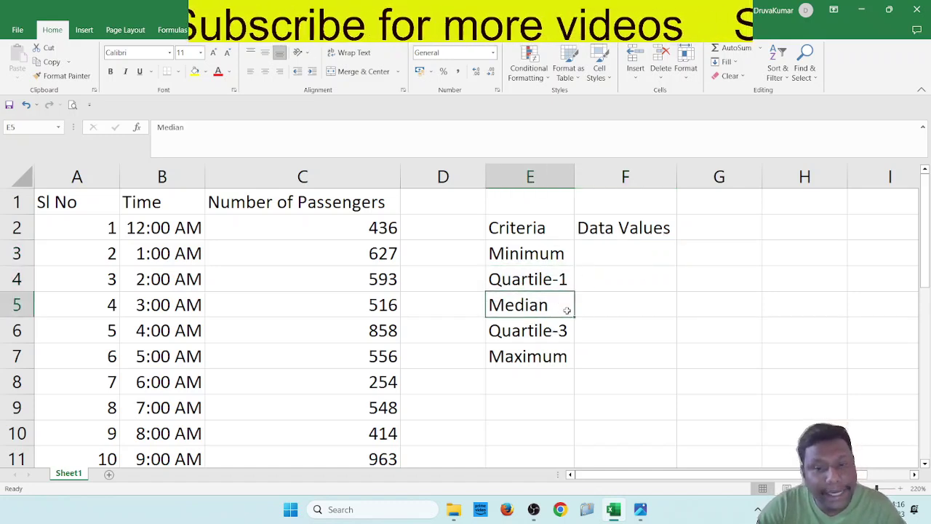
click(561, 334)
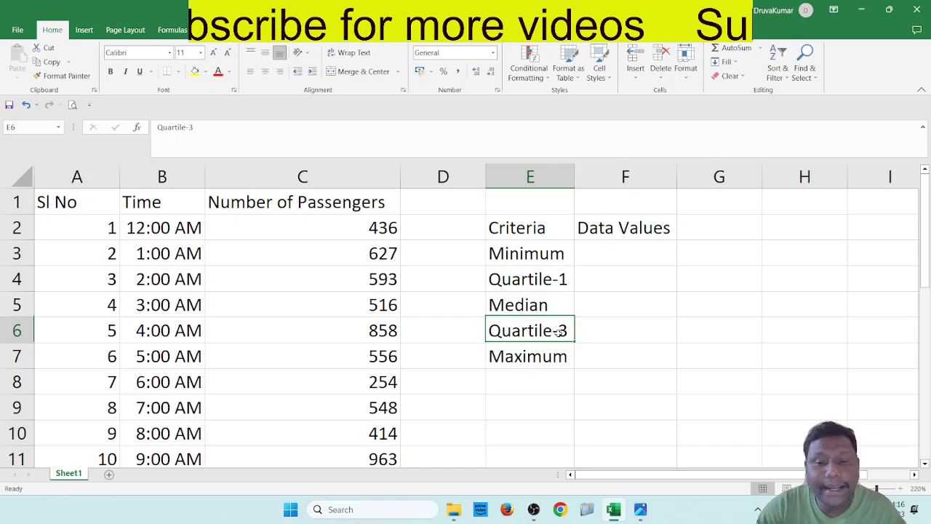
click(564, 281)
click(559, 329)
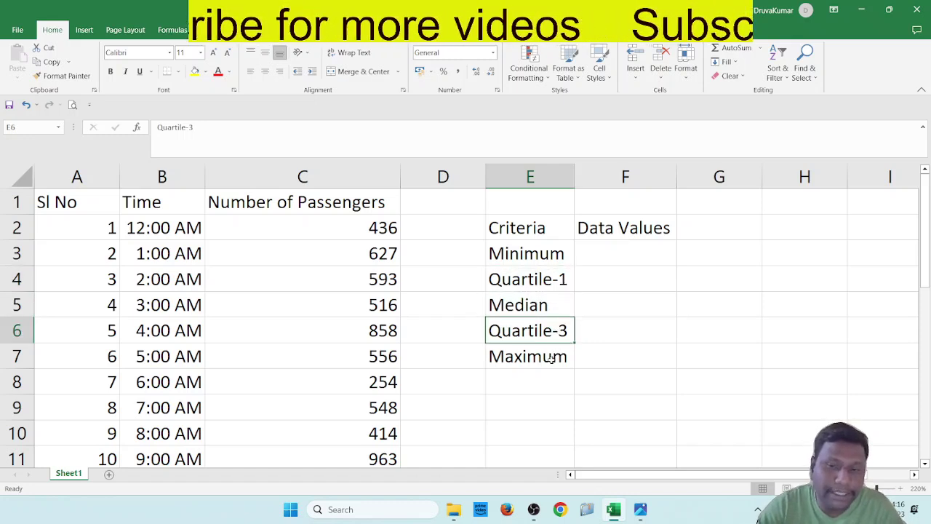
click(616, 252)
click(693, 359)
Calculate the minimum number of passengers in F3 with the formula =MIN(C2:C25) and check its range
click(598, 247)
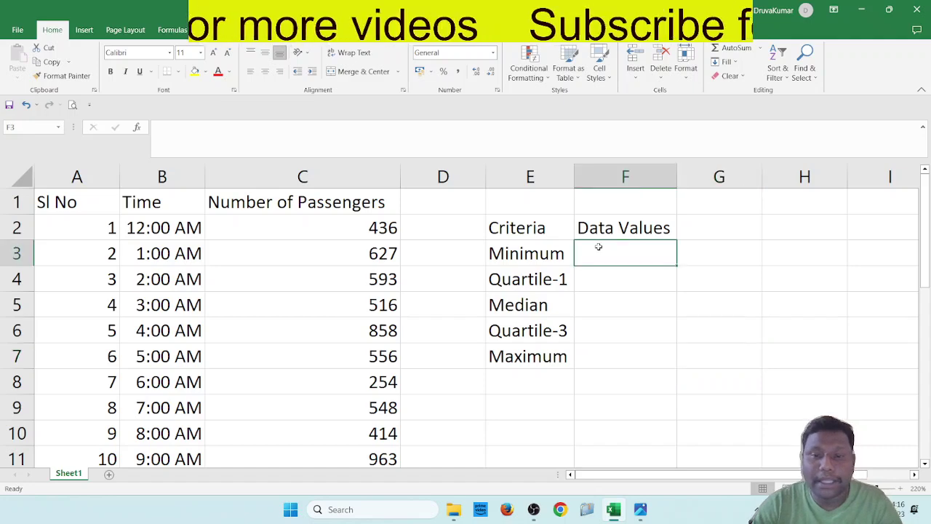
text(=)
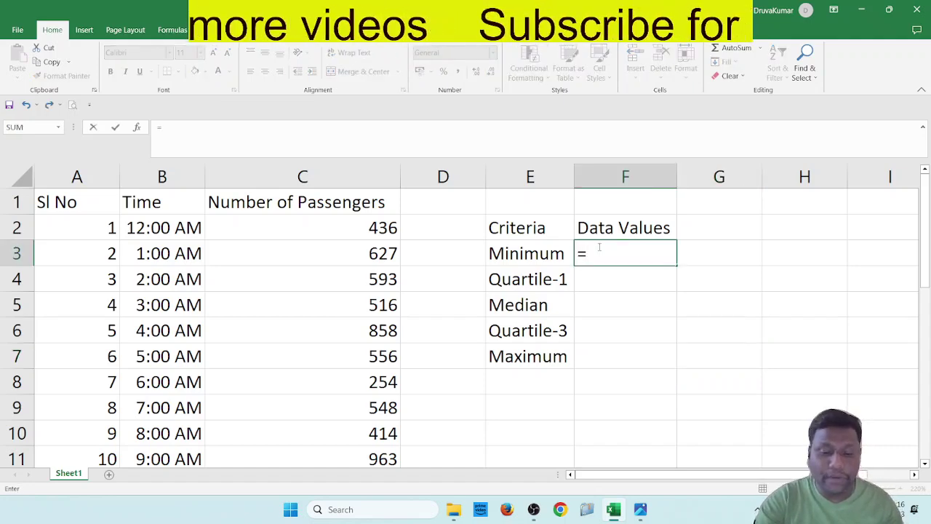
text(min)
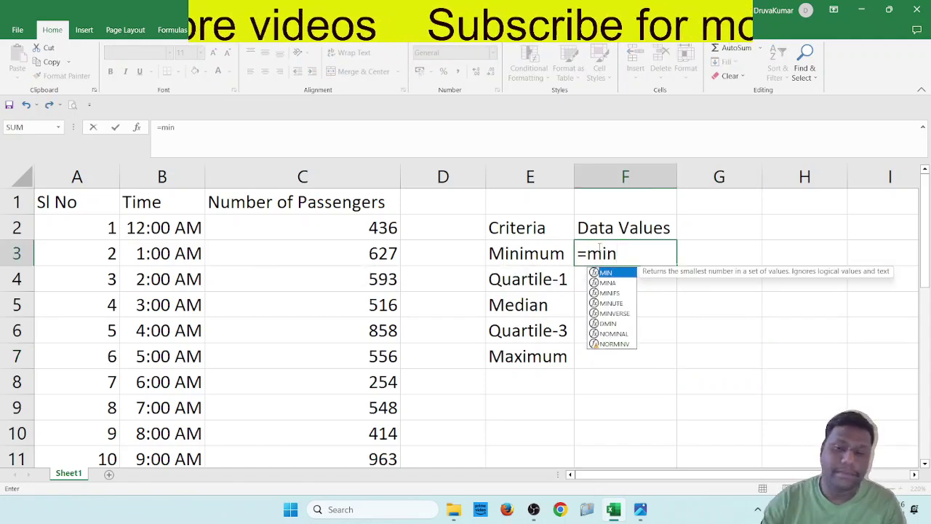
double_click(630, 272)
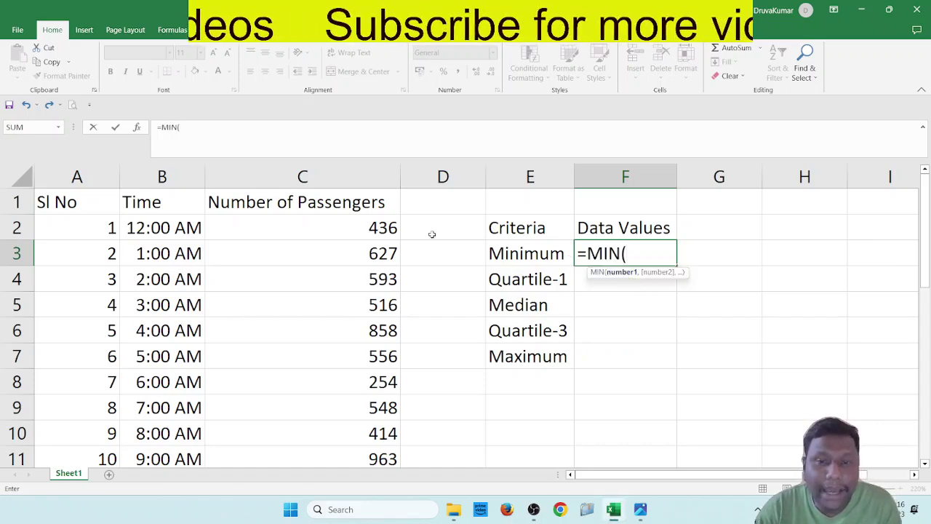
drag(345, 228, 332, 430)
scroll(561, 385, up, 5)
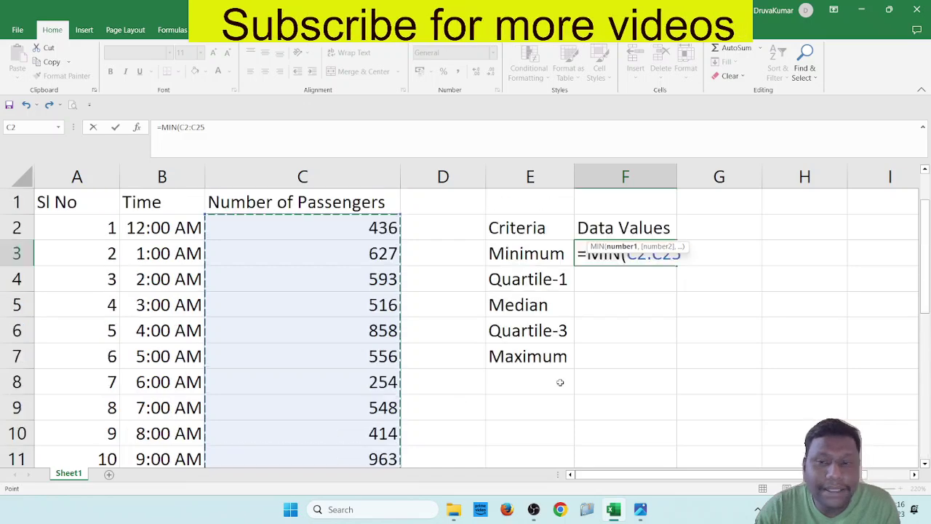
key(Return)
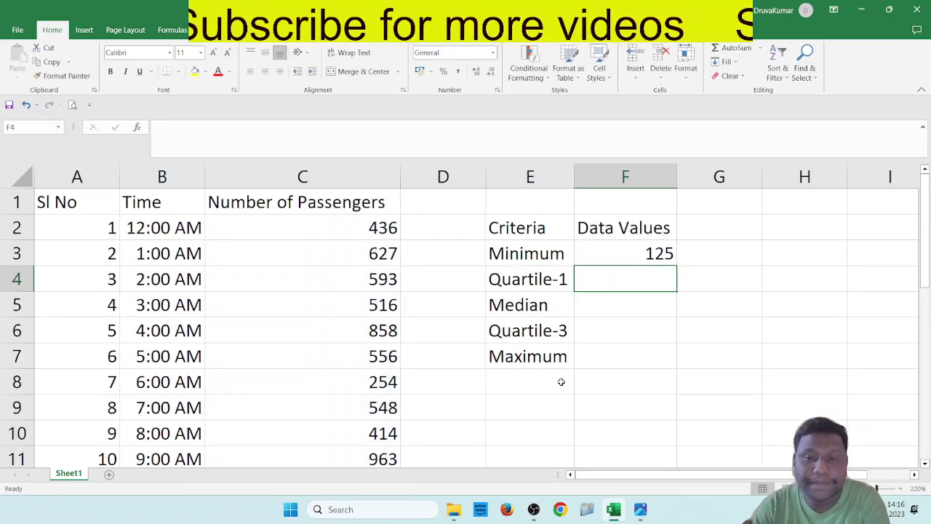
double_click(619, 253)
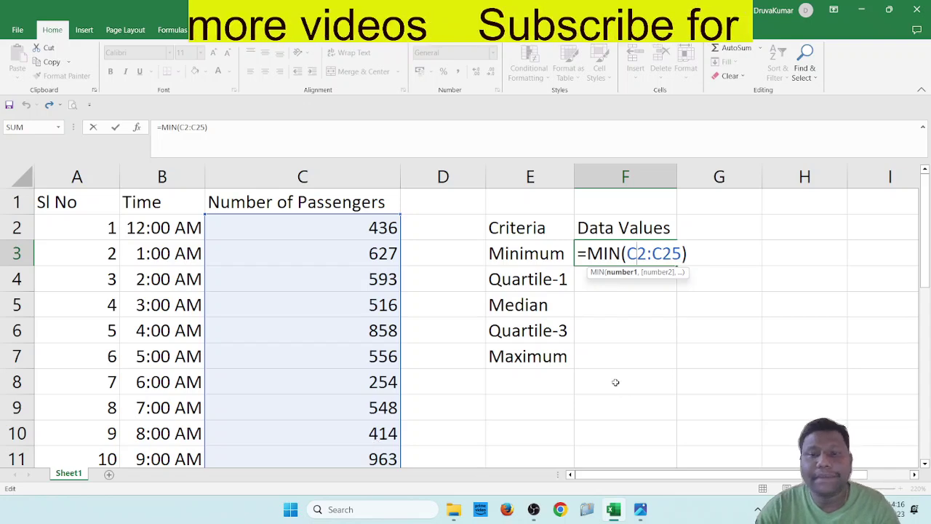
key(Return)
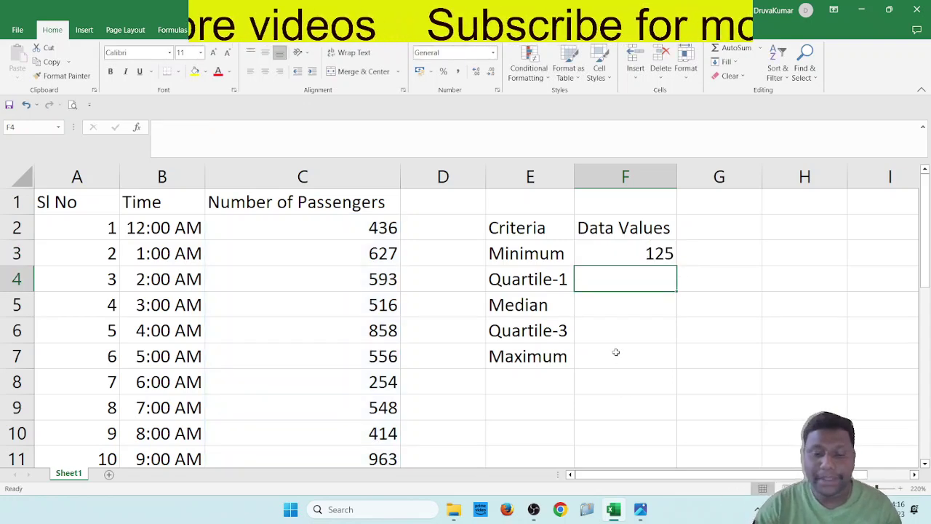
Calculate the first quartile in F4 with the QUARTILE function over C2:C25 and quart value 1
text(=quar)
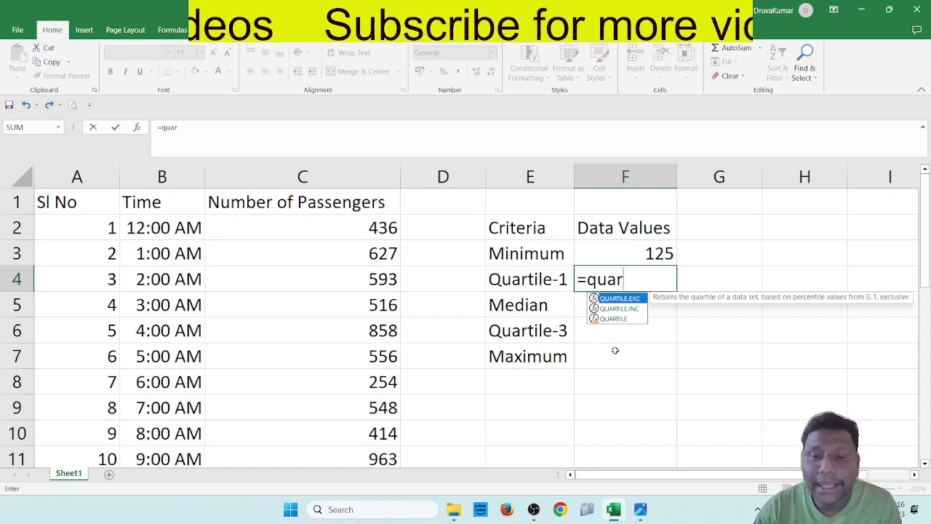
click(627, 320)
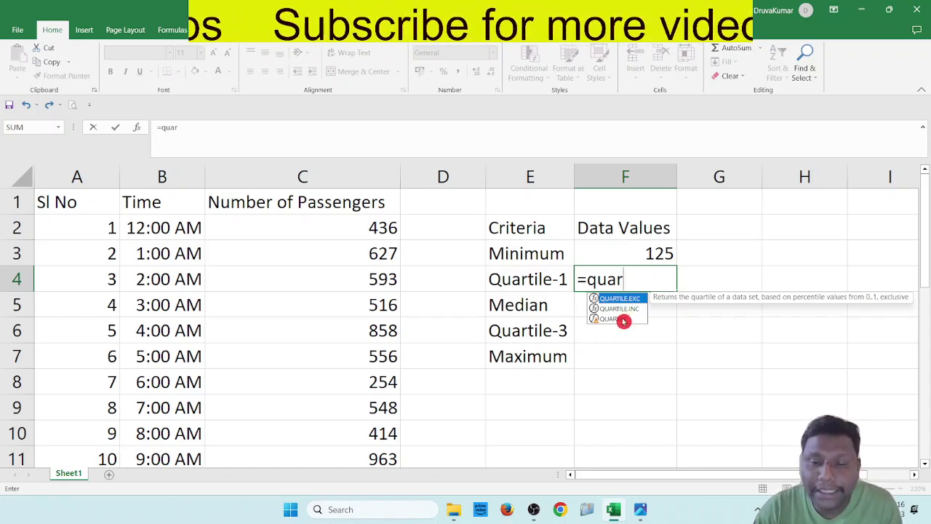
double_click(623, 320)
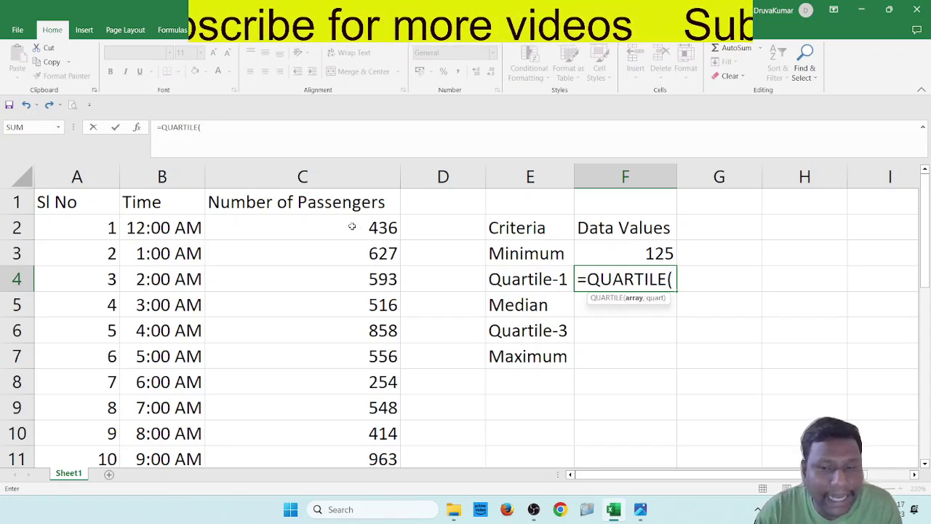
drag(356, 225, 344, 414)
scroll(605, 368, up, 5)
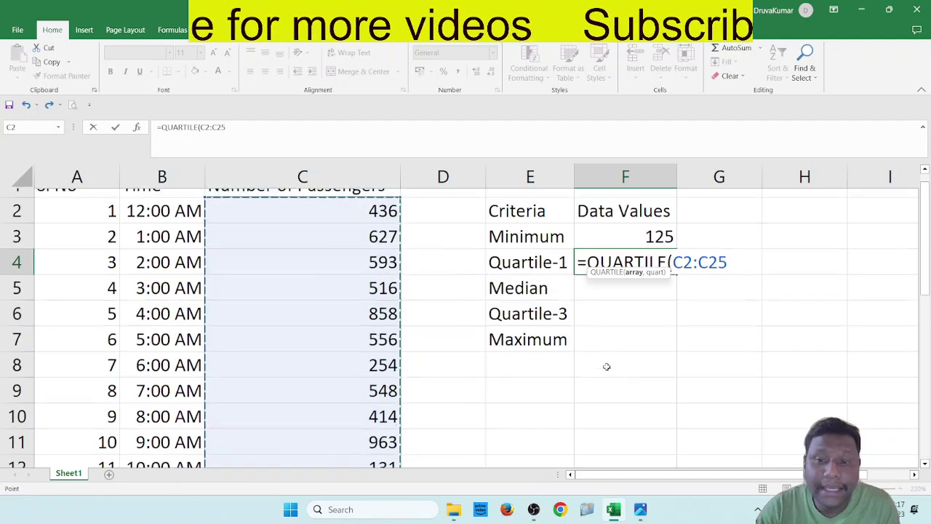
text(,)
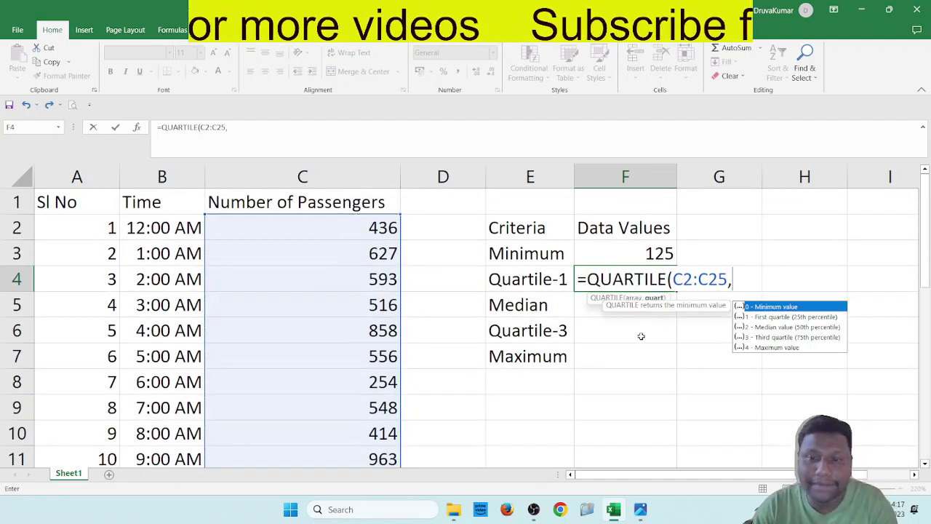
click(756, 308)
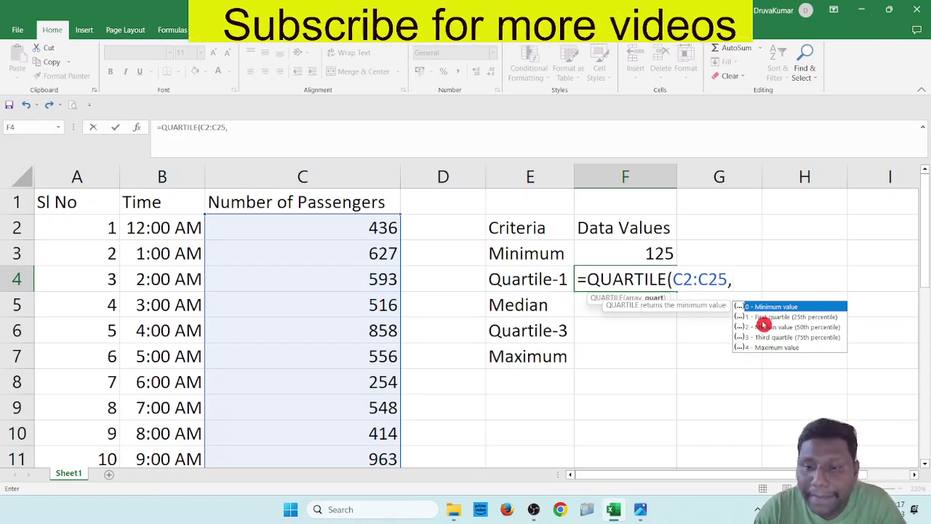
double_click(768, 322)
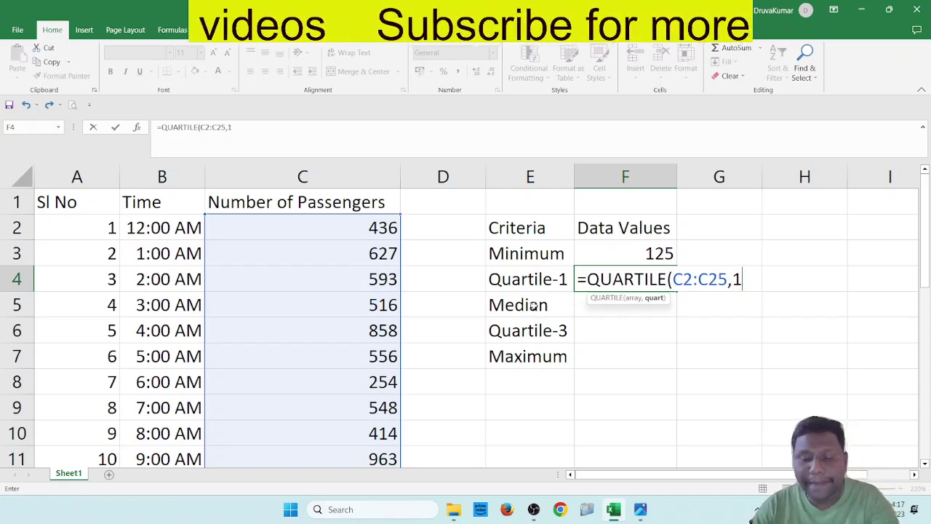
key(Return)
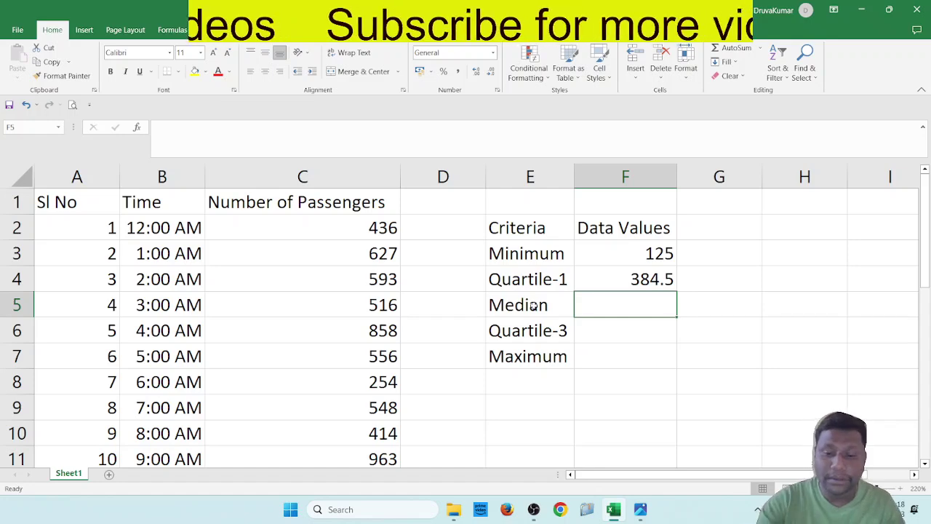
Calculate the median in F5 with the MEDIAN function over all passenger numbers in column C
text(=med)
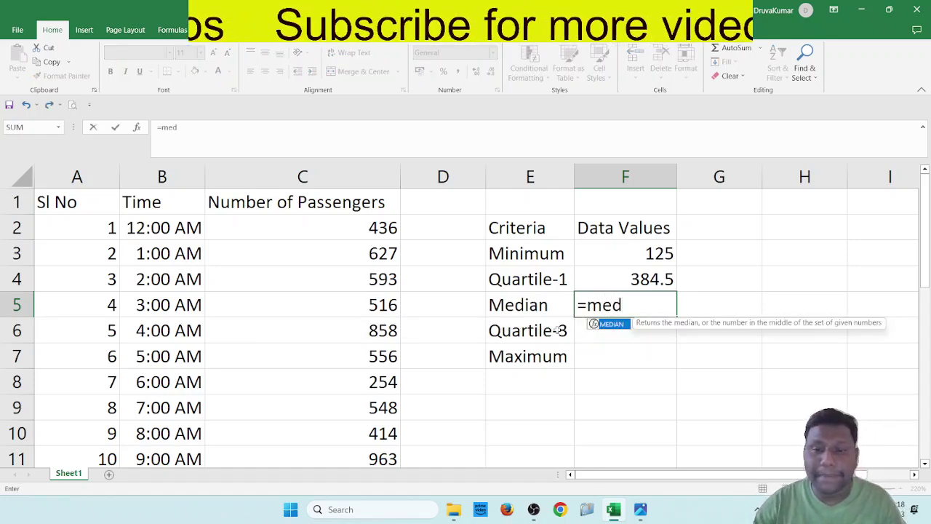
double_click(614, 324)
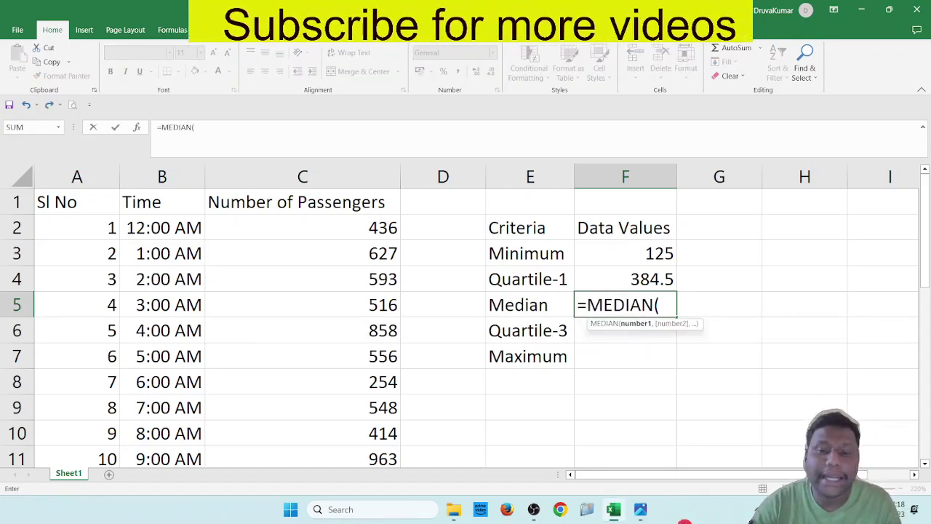
drag(349, 233, 347, 409)
key(Return)
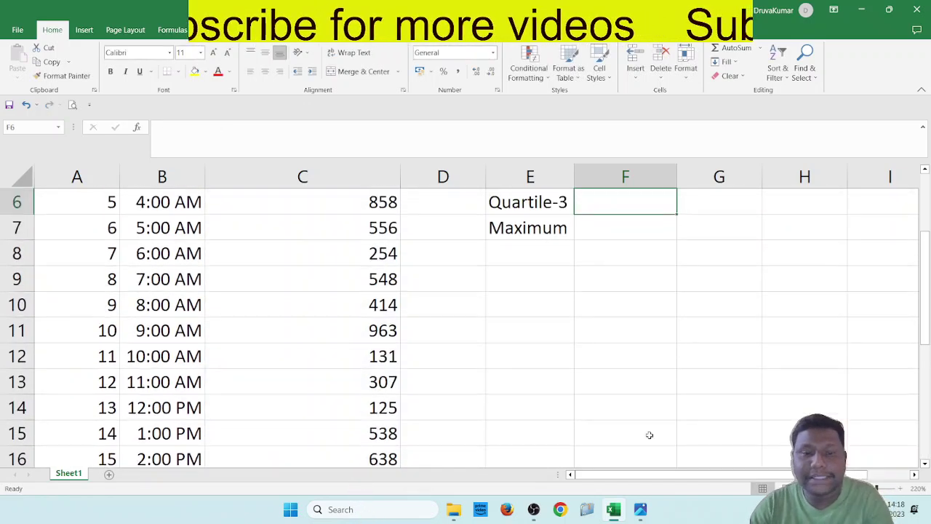
Calculate the third quartile in F6 with the QUARTILE function over C2:C25 and quart value 3
scroll(650, 434, up, 2)
text(=)
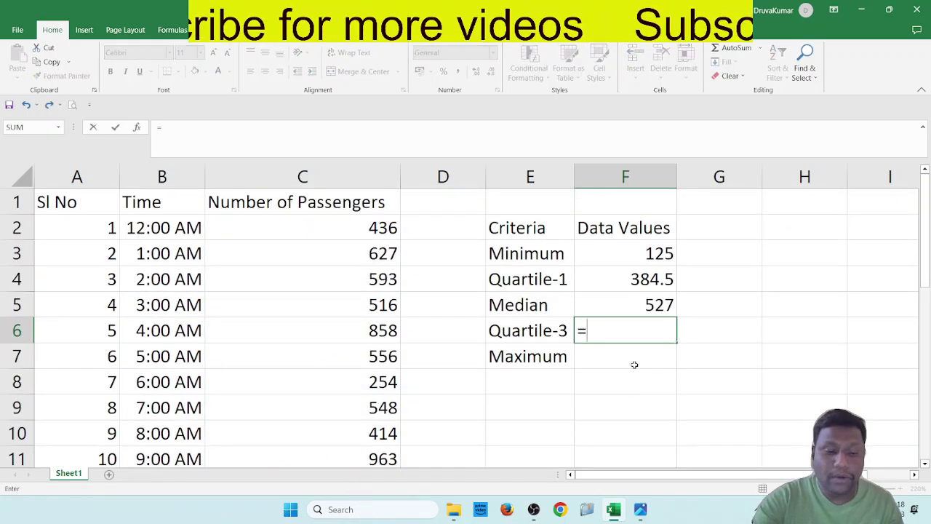
text(qua)
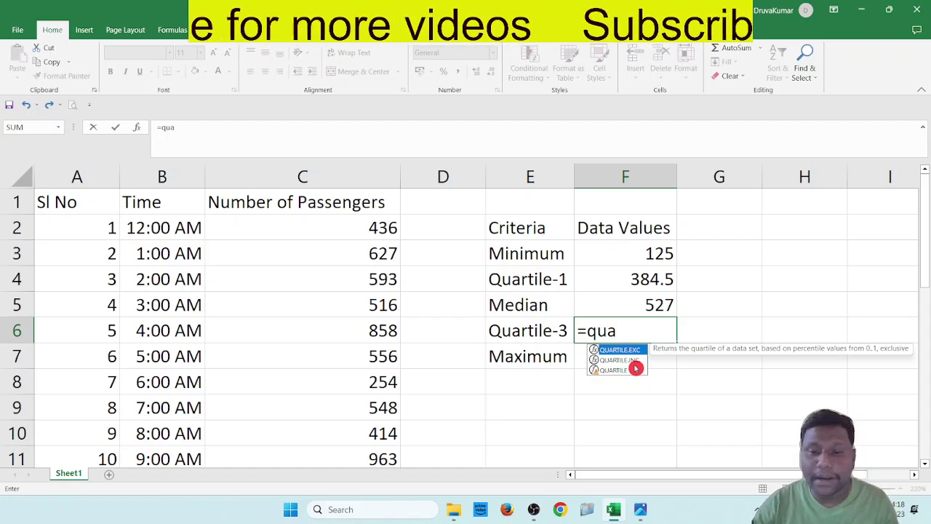
double_click(636, 369)
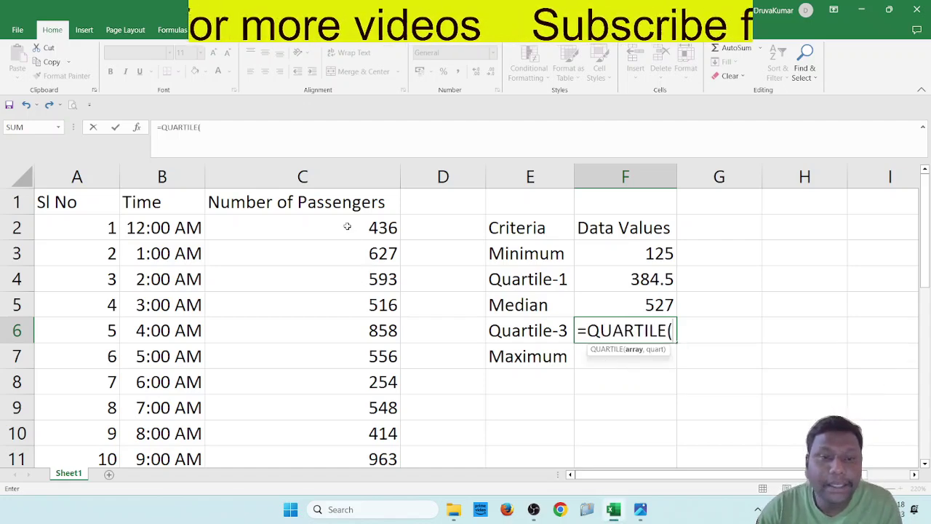
drag(347, 227, 349, 412)
scroll(791, 384, up, 5)
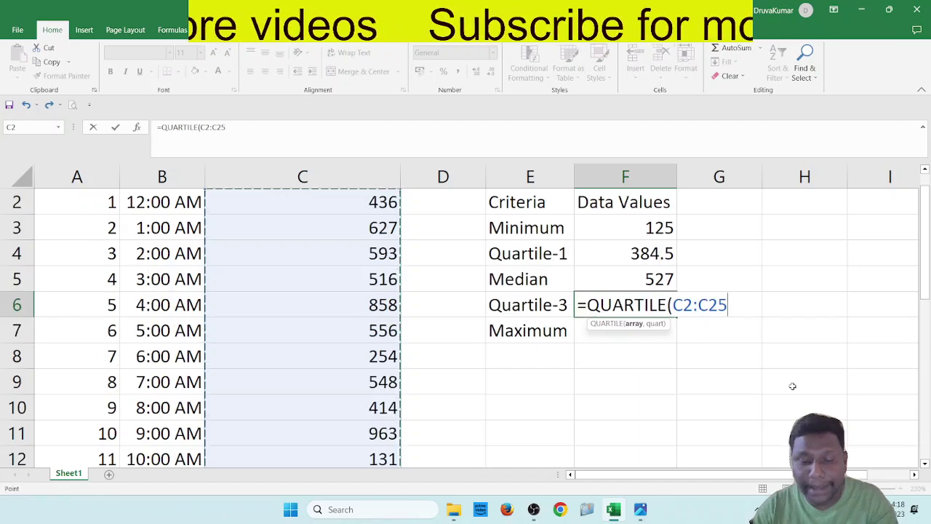
text(,)
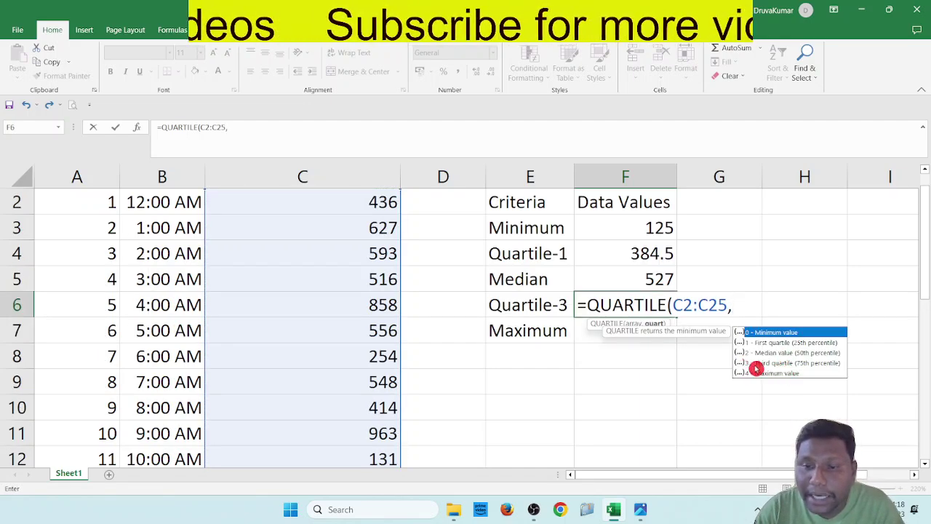
double_click(775, 363)
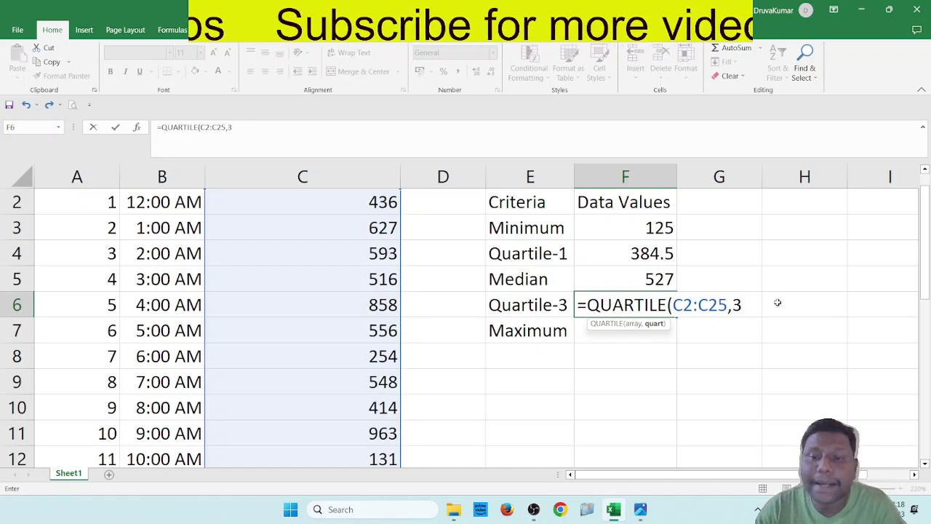
key(Return)
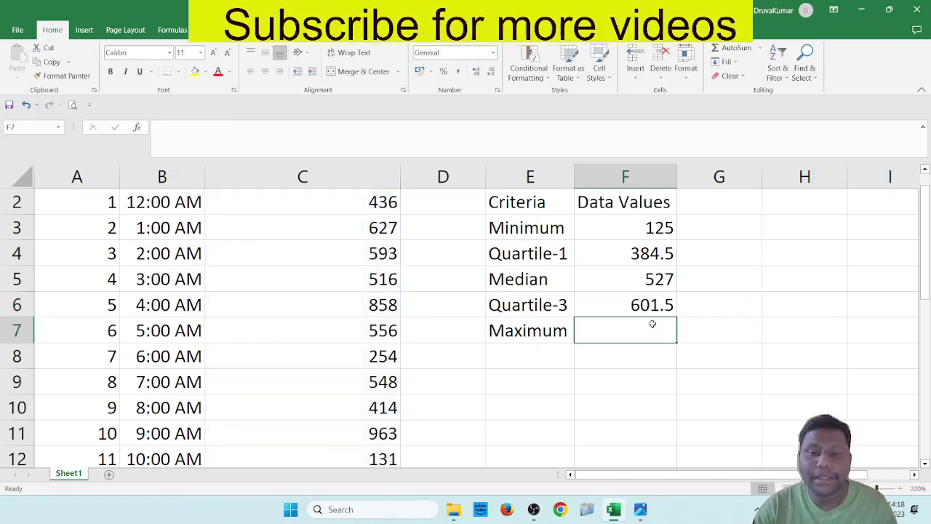
Calculate the maximum number of passengers in F7 with the MAX function over C2:C25
text(=)
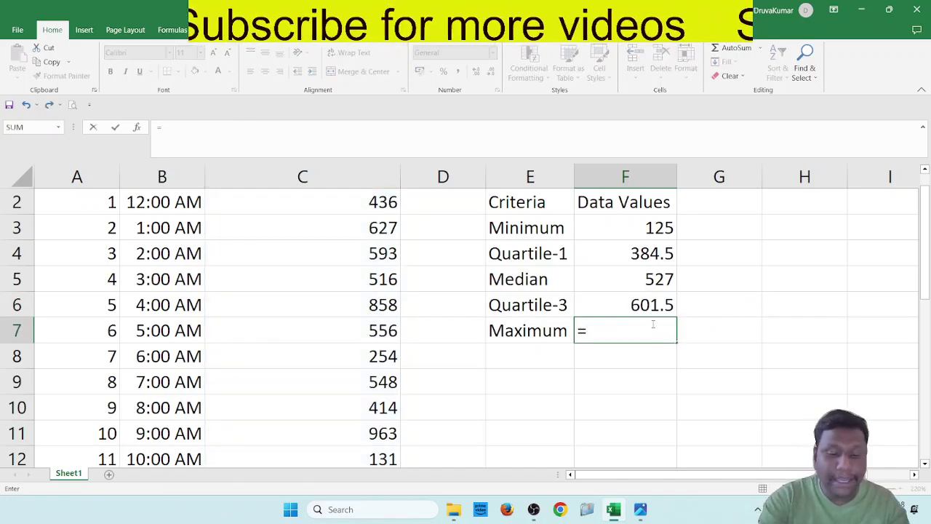
text(max)
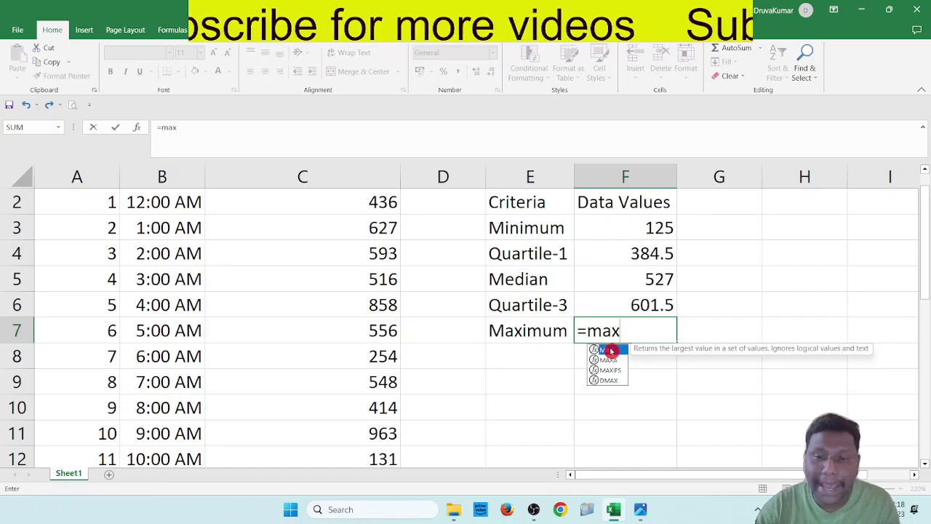
double_click(611, 351)
scroll(324, 232, up, 1)
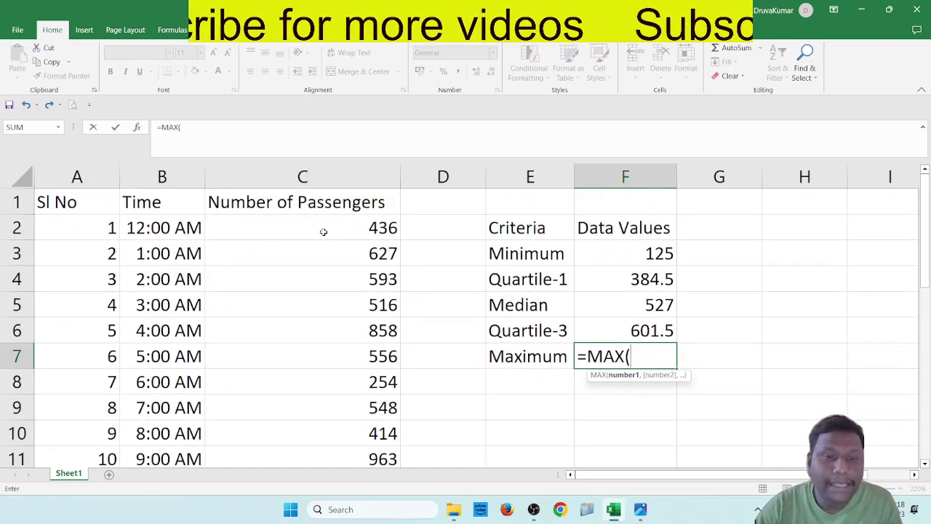
drag(324, 231, 343, 403)
scroll(561, 376, up, 6)
key(Return)
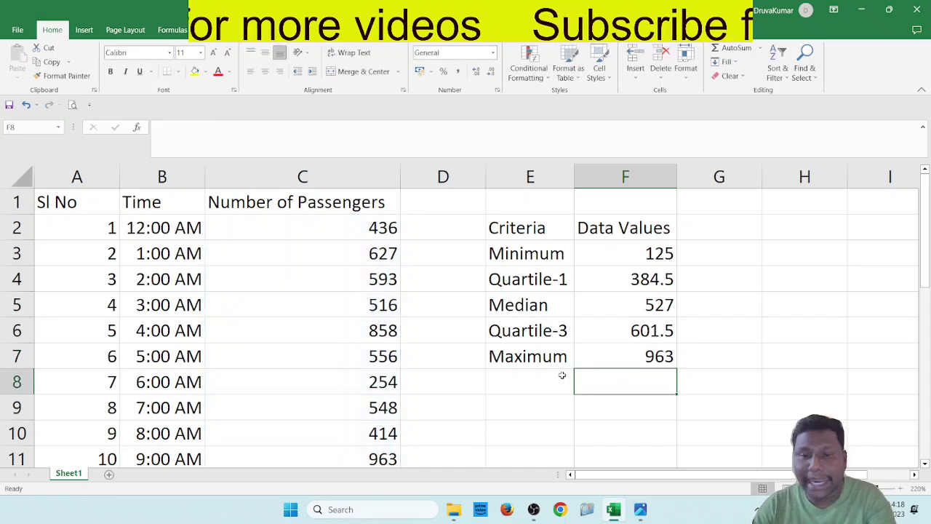
Check the formulas behind the five summary values in F3:F7, keeping the maximum formula as =MAX(C2:C25)
click(642, 249)
double_click(642, 248)
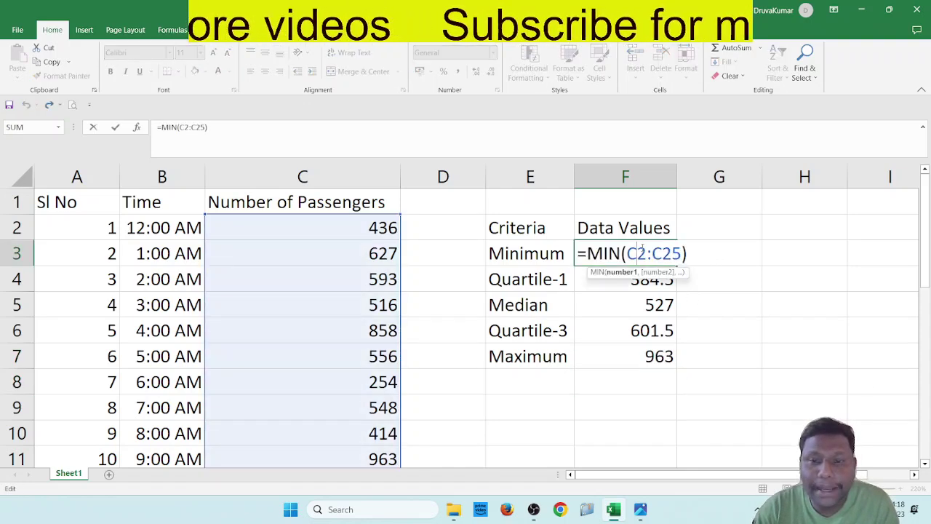
click(711, 301)
double_click(635, 277)
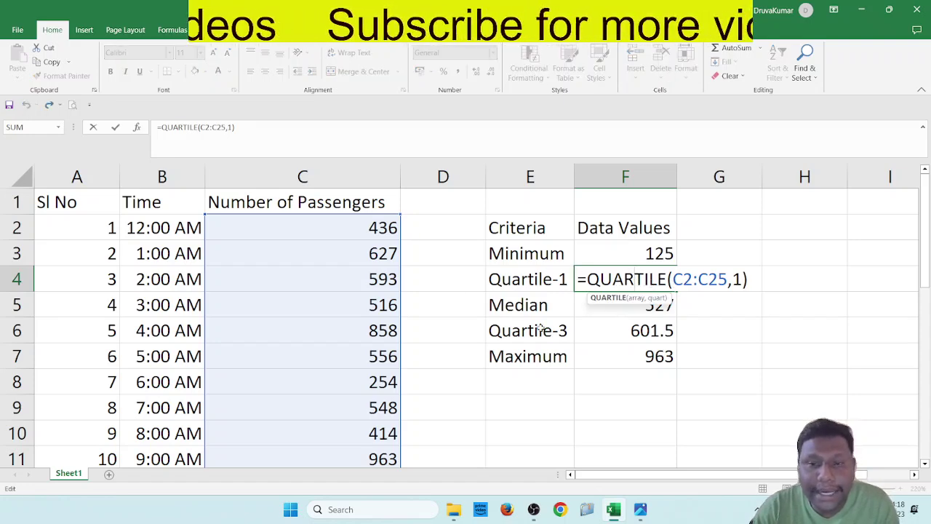
click(647, 311)
double_click(646, 310)
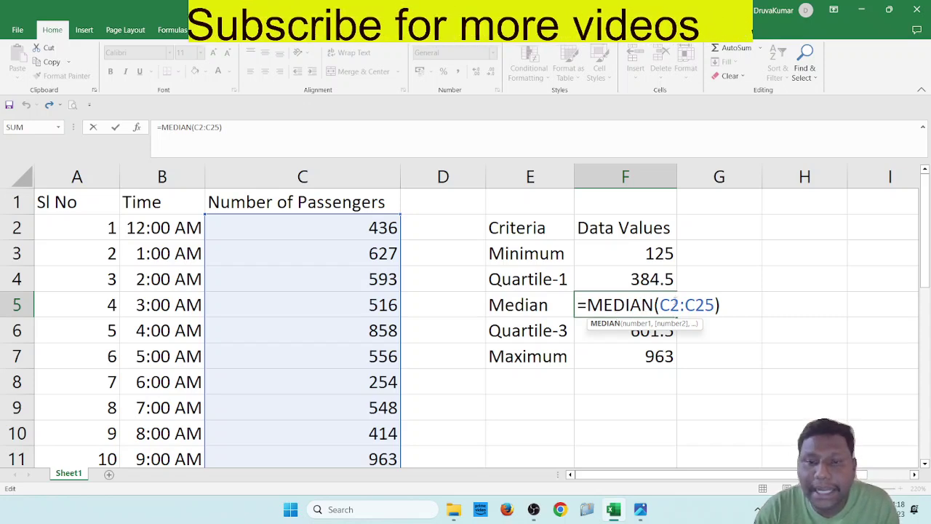
double_click(644, 331)
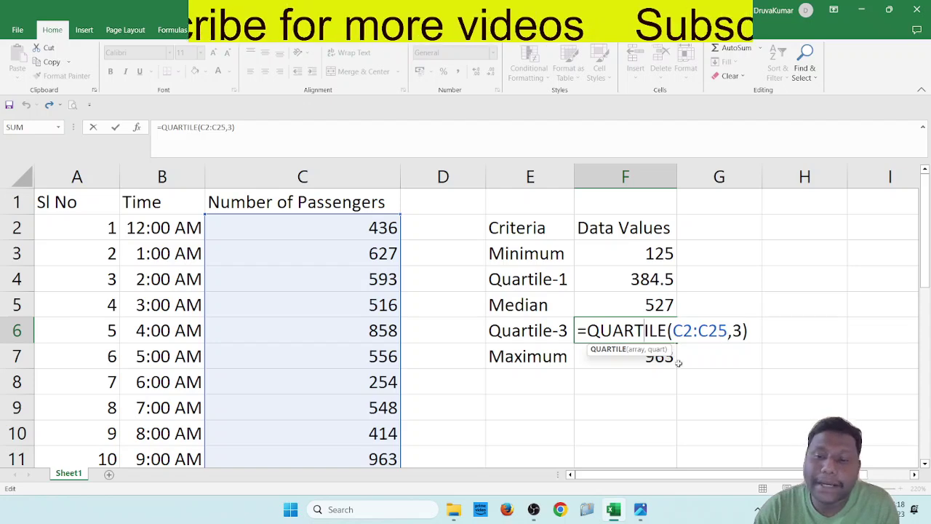
double_click(637, 357)
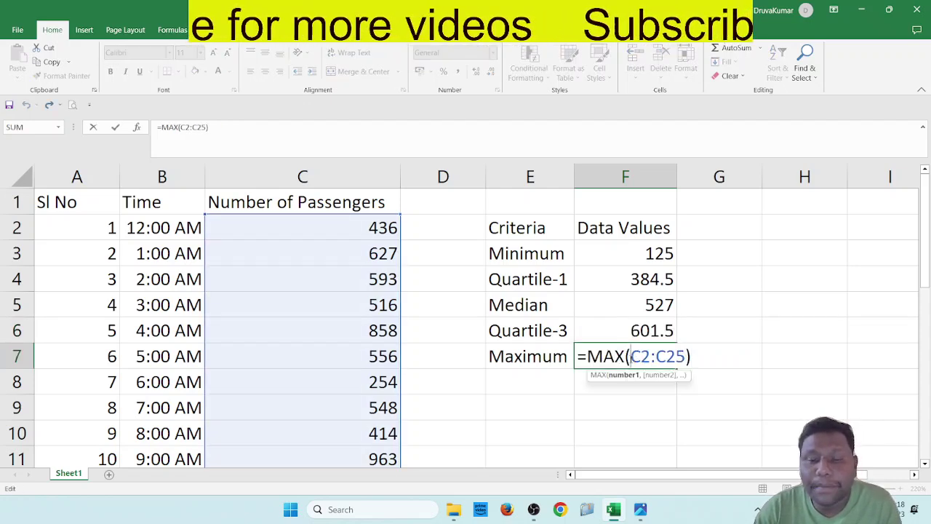
click(718, 224)
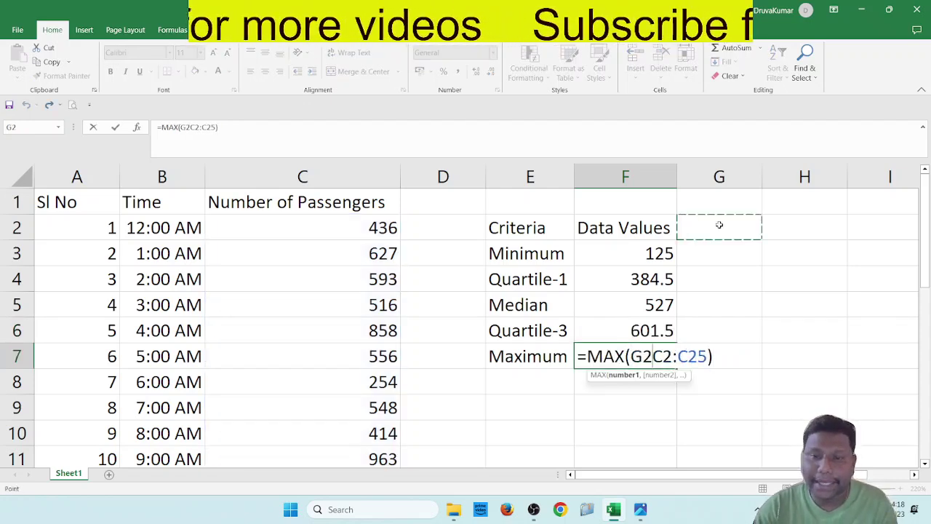
click(703, 254)
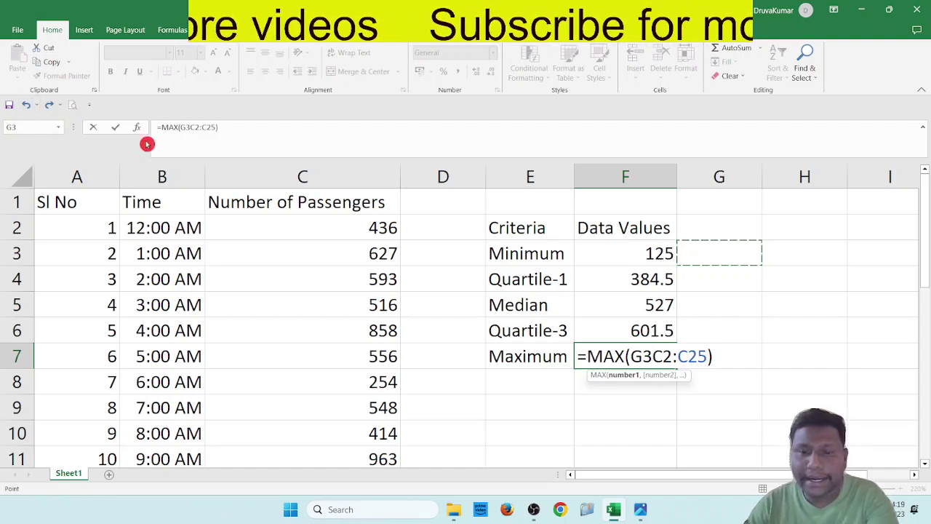
key(BackSpace)
key(BackSpace)
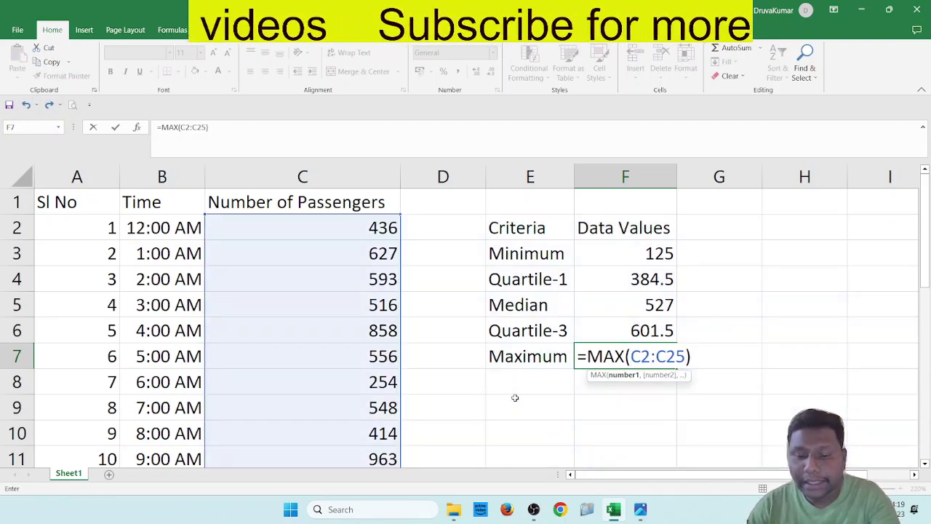
key(Return)
Calculate the minimum in G3 with the QUARTILE function over C2:C25 and quart value 0
click(707, 249)
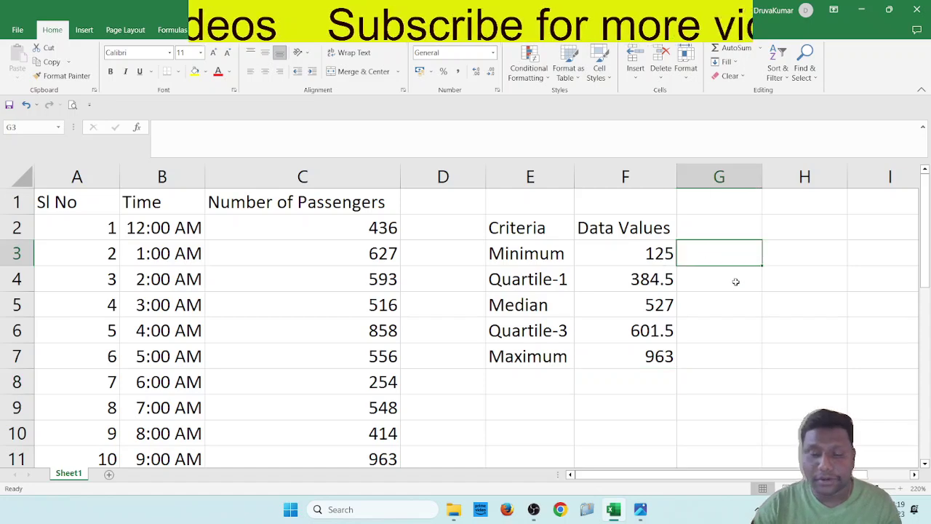
text(=quar)
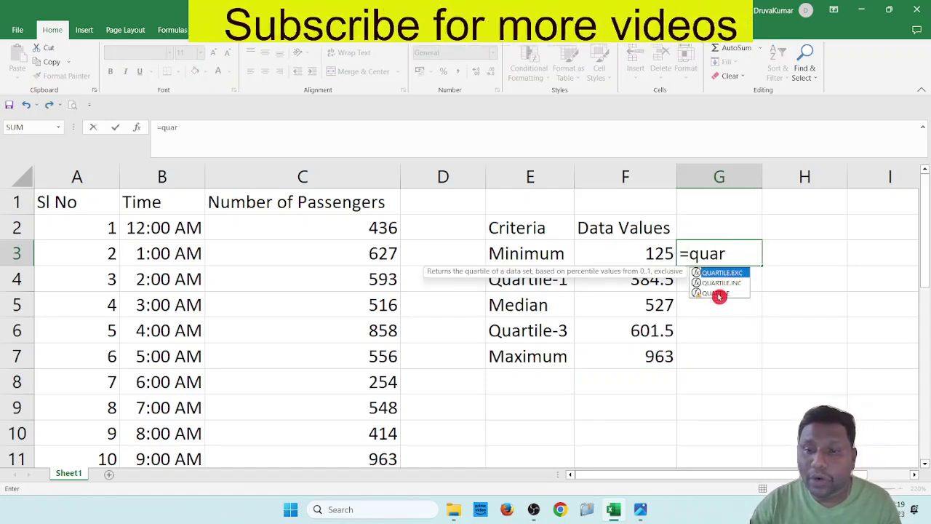
double_click(717, 293)
drag(353, 229, 347, 406)
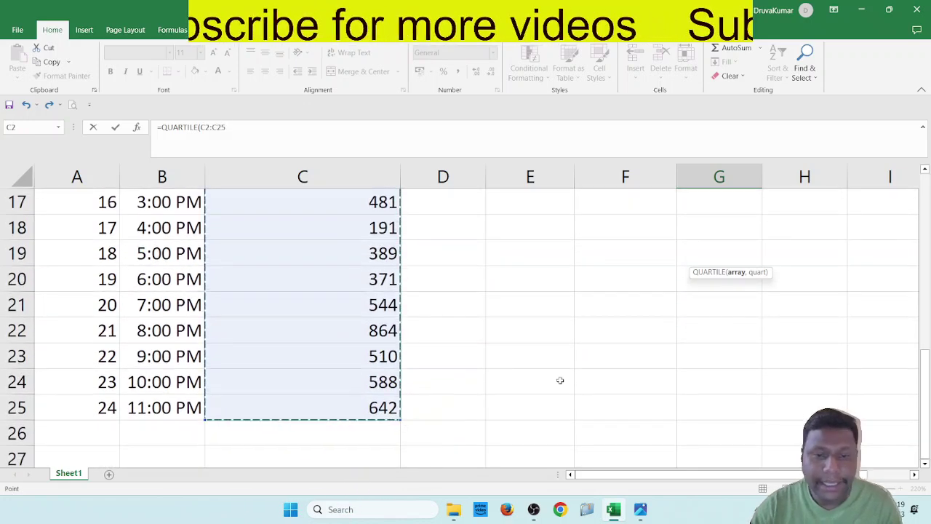
scroll(560, 381, up, 5)
text(,0)
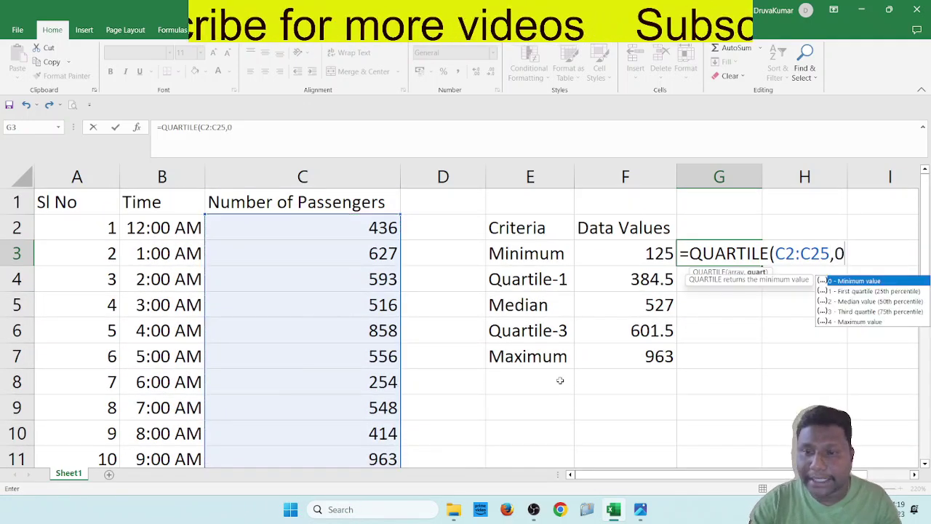
key(Return)
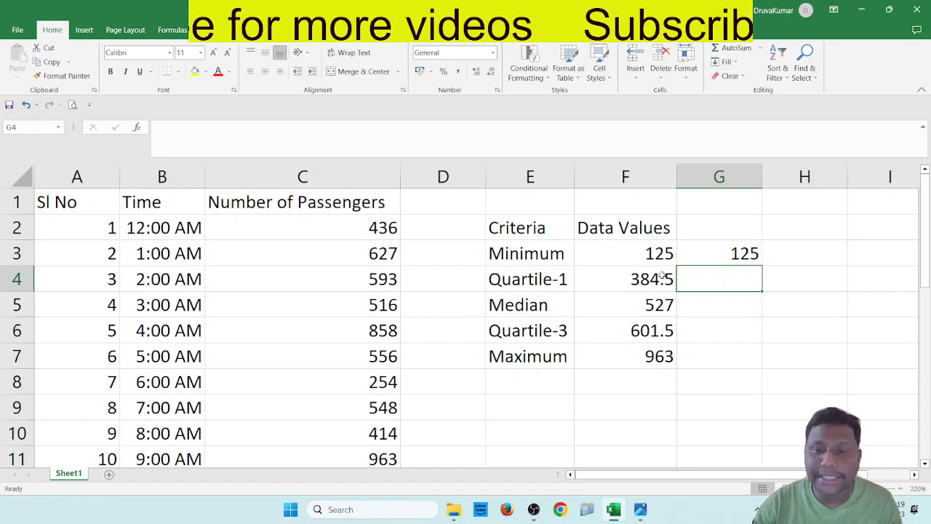
Calculate the median in G5 with the QUARTILE function over C2:C25 and quart value 2
click(702, 303)
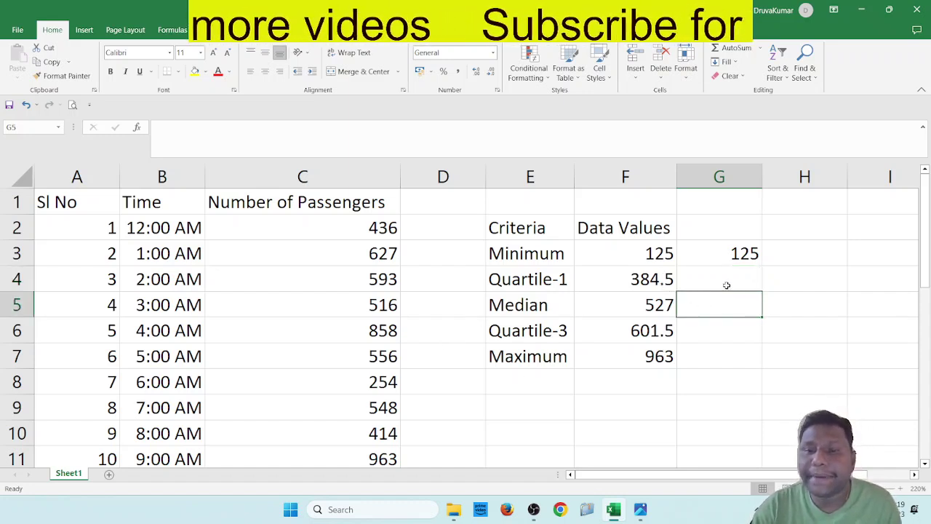
text(=quart)
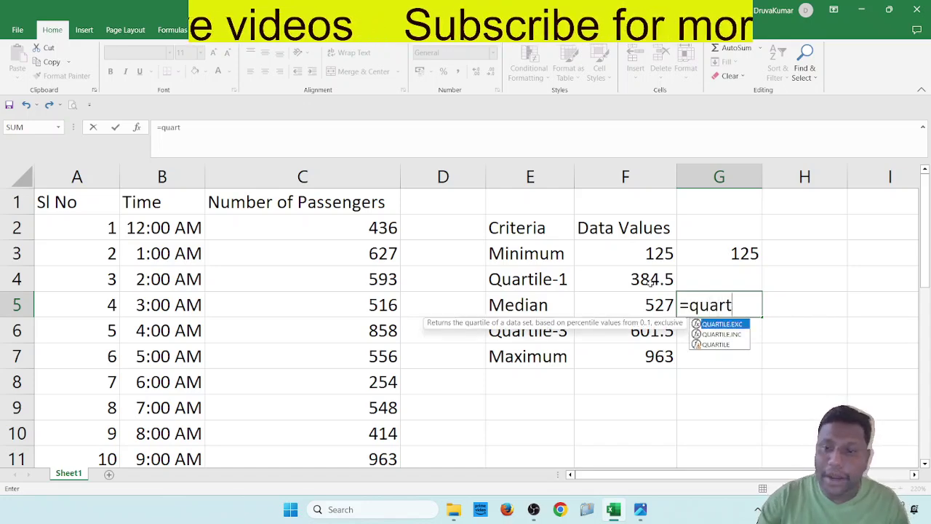
double_click(720, 344)
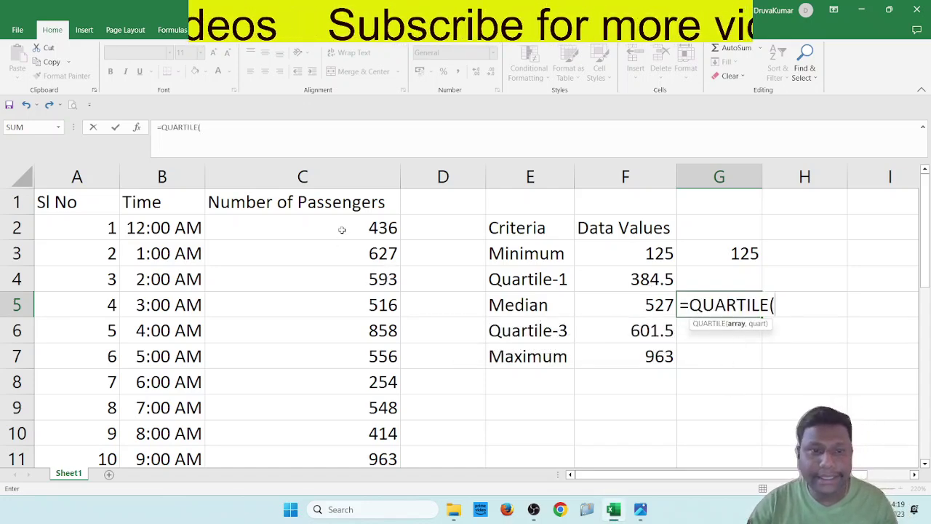
drag(343, 229, 343, 376)
scroll(567, 405, up, 5)
scroll(567, 404, up, 1)
text(,)
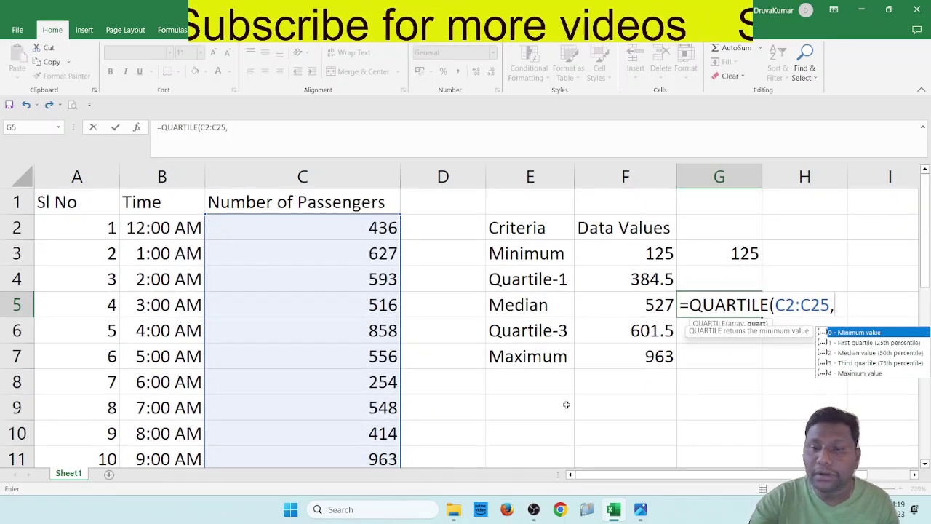
double_click(887, 352)
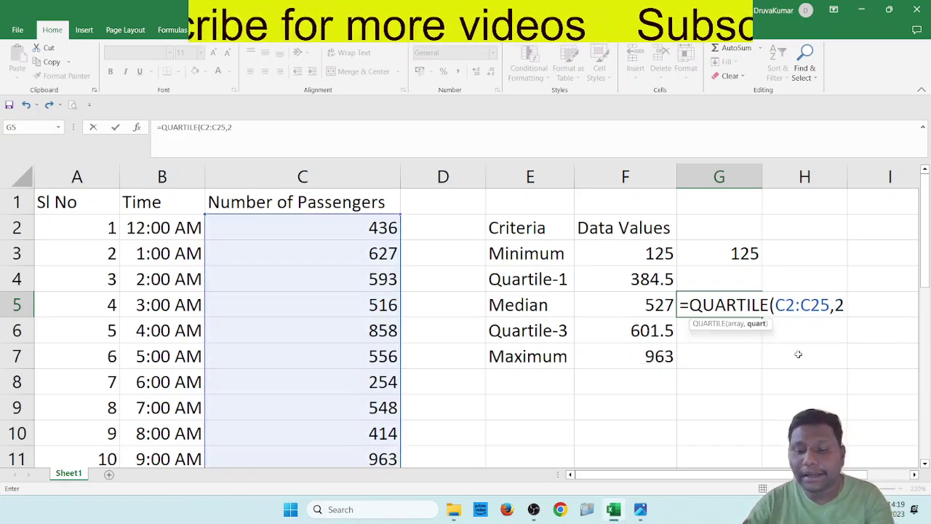
key(Return)
Calculate the maximum in G7 with the QUARTILE function over C2:C25 and the maximum value option, 4
click(733, 354)
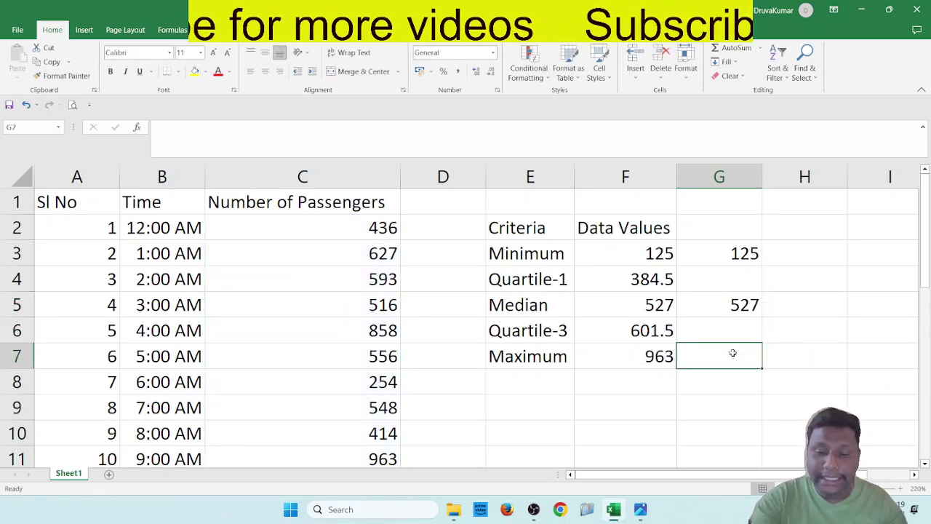
text(=quart)
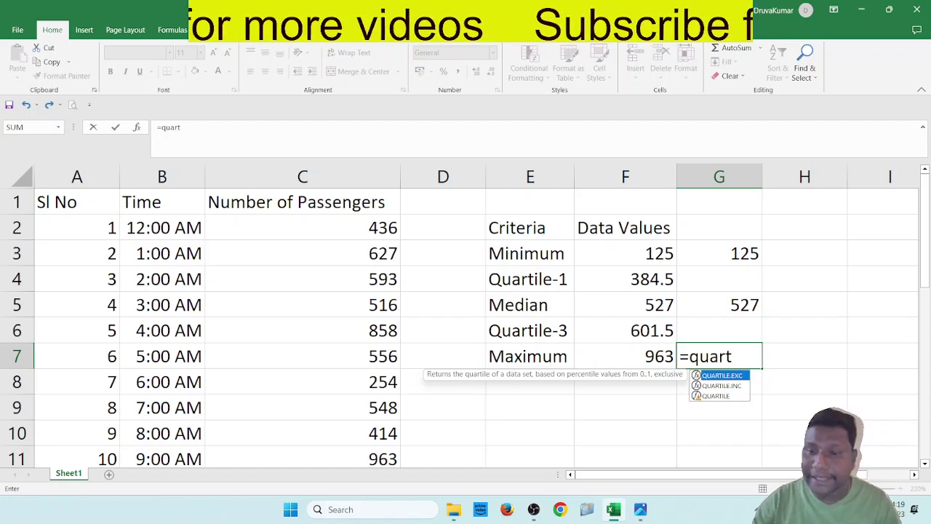
double_click(720, 395)
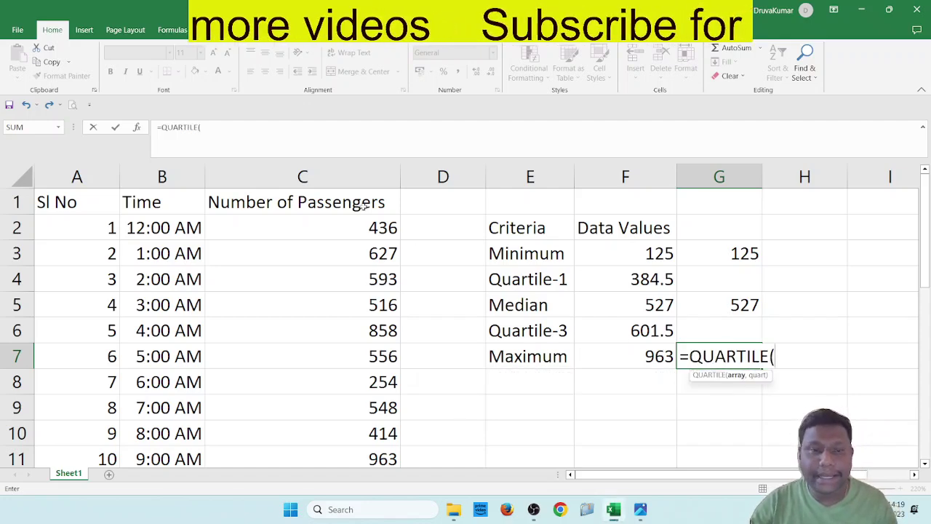
drag(349, 226, 370, 381)
scroll(556, 369, up, 6)
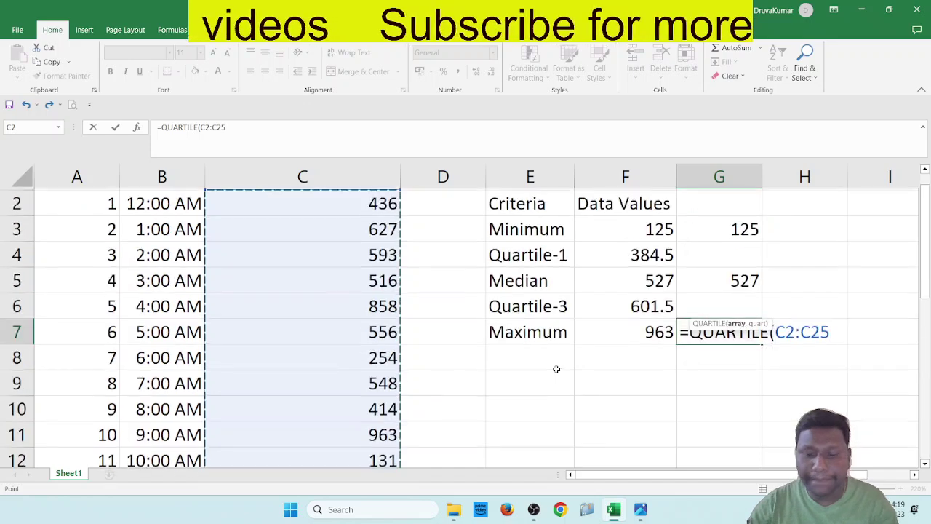
text(,)
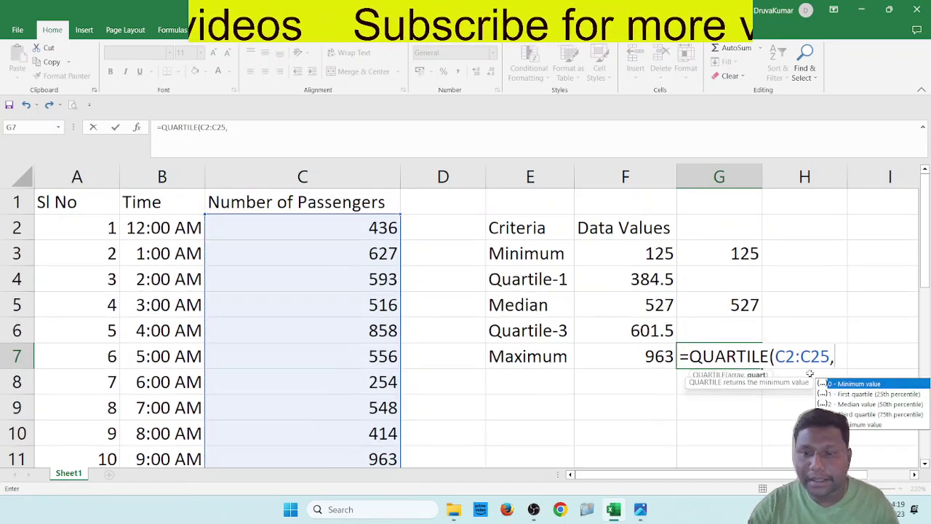
double_click(853, 426)
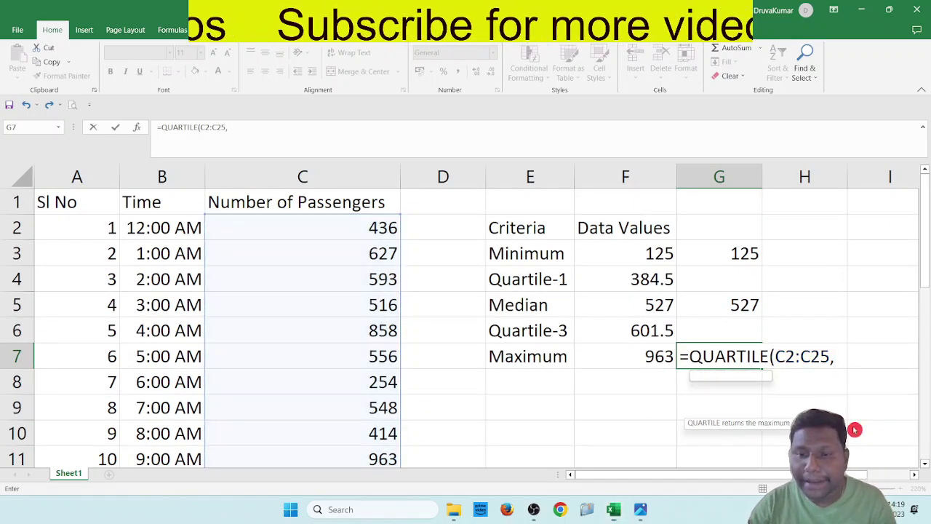
key(Return)
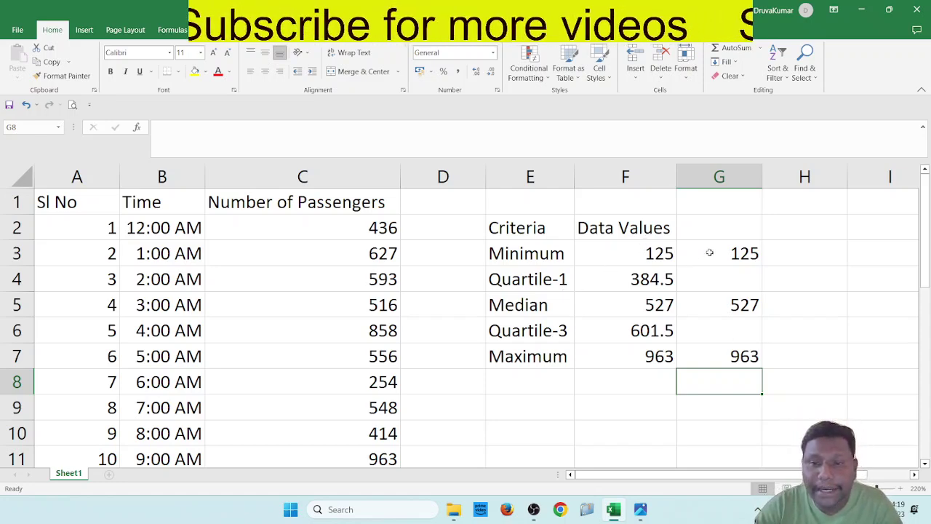
Enter the quart values 0, 1, 2, 3 and 4 in H3:H7 beside the matching criteria
click(807, 257)
text(0)
key(Return)
text(1)
key(Return)
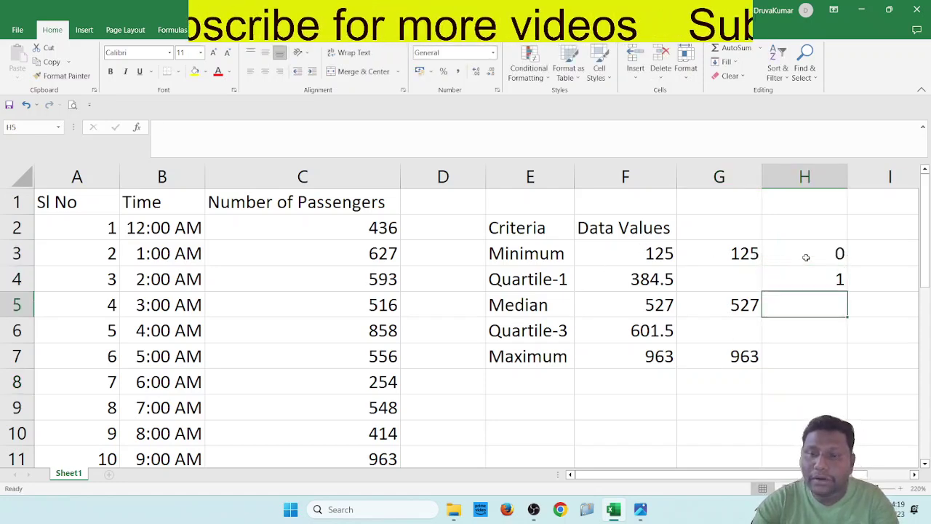
text(2)
key(Return)
text(3)
key(Return)
text(4)
key(Return)
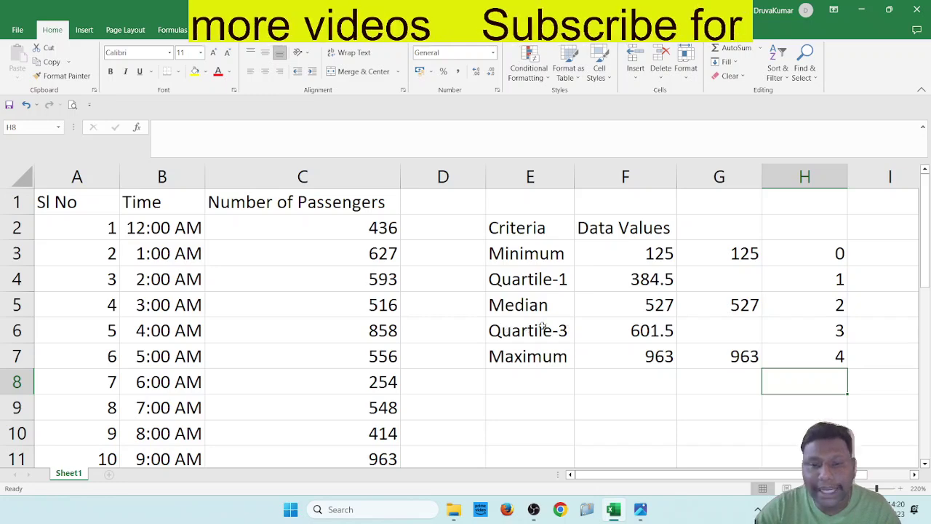
Clear the contents of columns H and G
click(819, 176)
key(Delete)
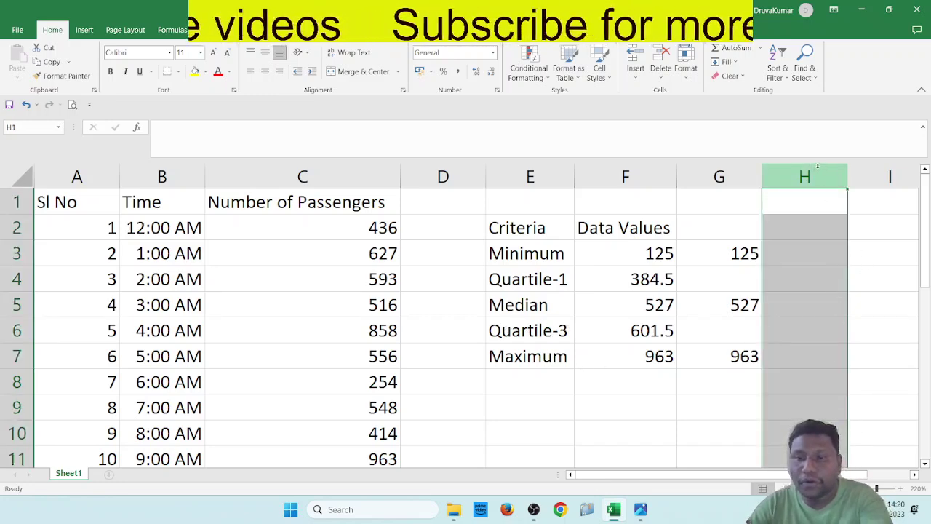
click(732, 176)
key(Delete)
click(810, 294)
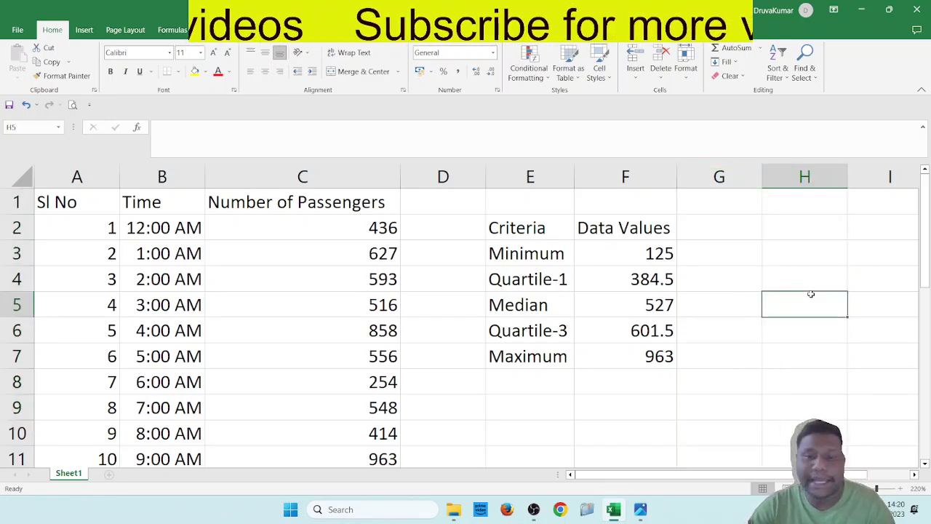
Review the minimum, median and maximum formulas in F3, F5 and F7
double_click(612, 257)
click(623, 300)
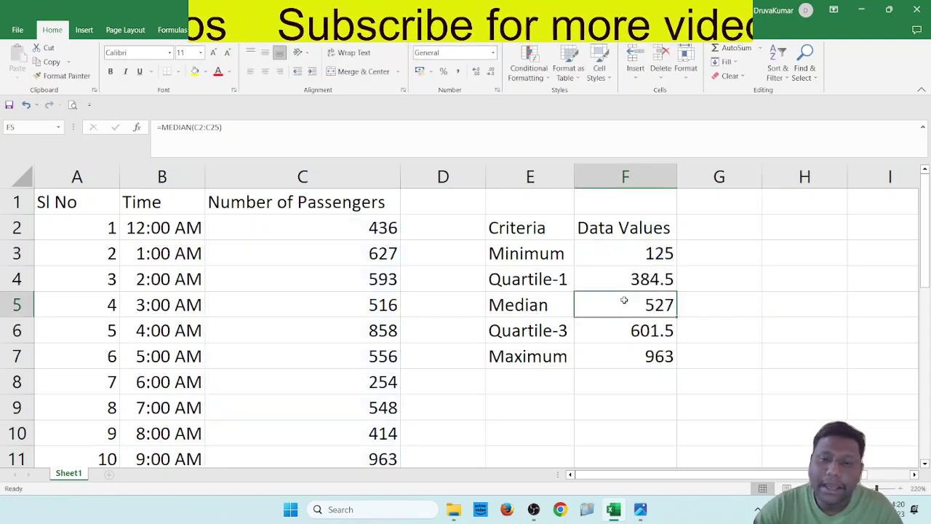
double_click(623, 300)
click(622, 356)
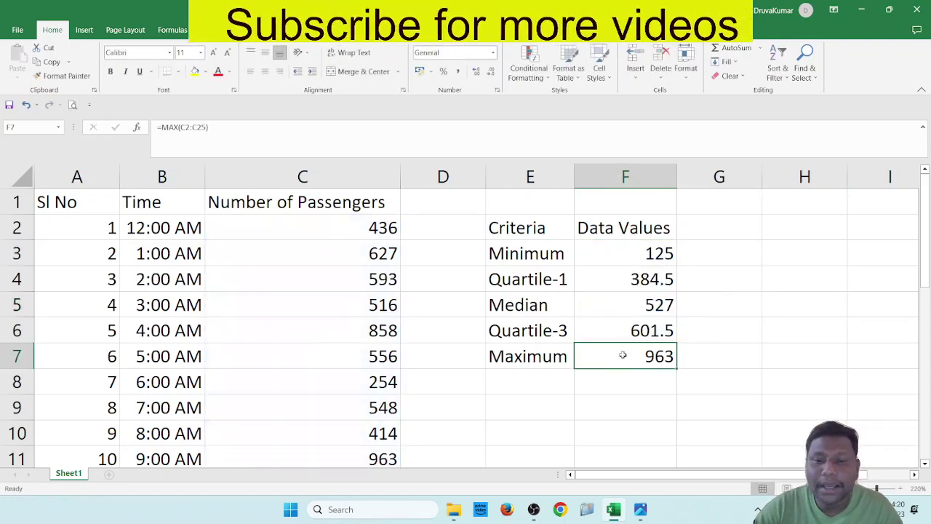
Review the maximum, minimum and first quartile formulas in F7, F3 and F4, removing any reference inserted by accident
double_click(624, 355)
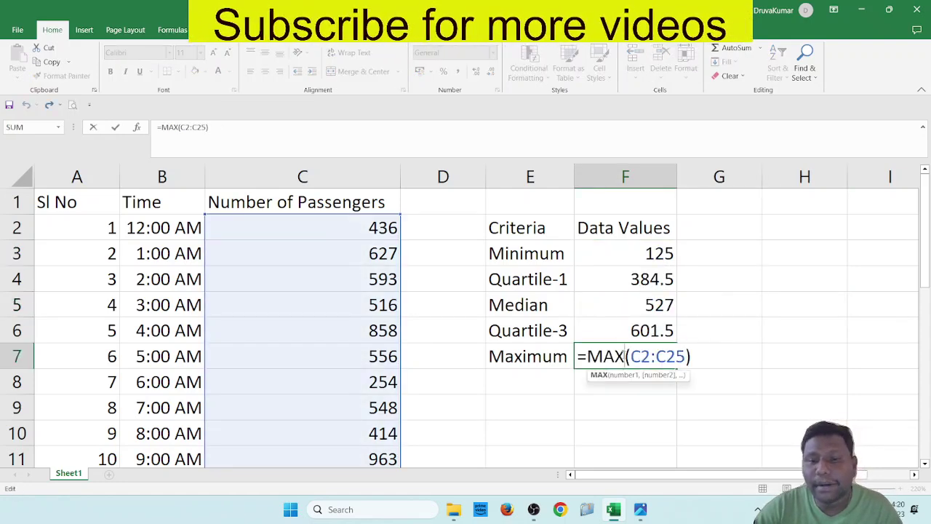
double_click(638, 254)
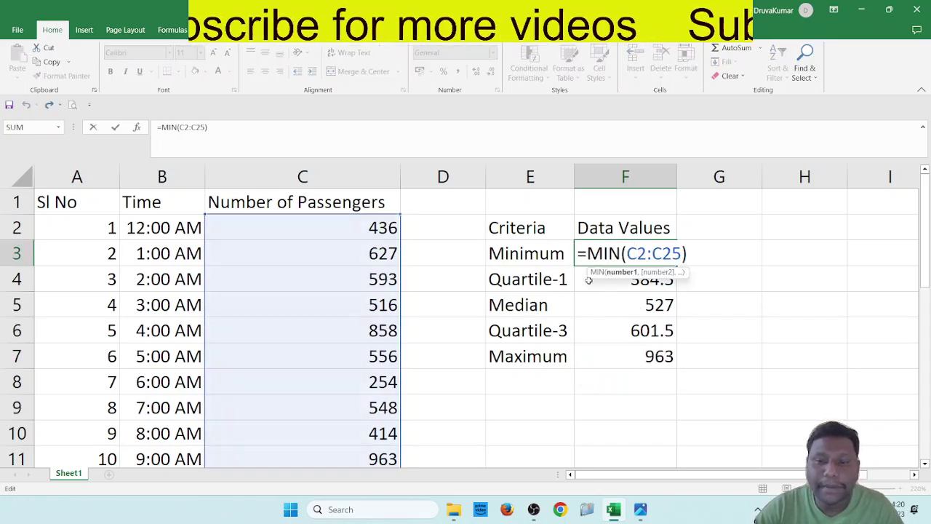
double_click(589, 281)
click(631, 331)
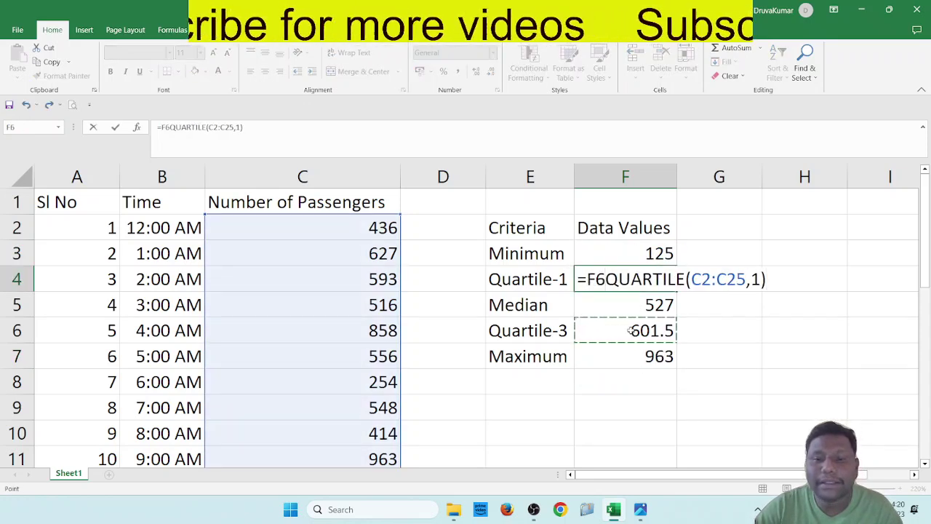
key(BackSpace)
key(BackSpace)
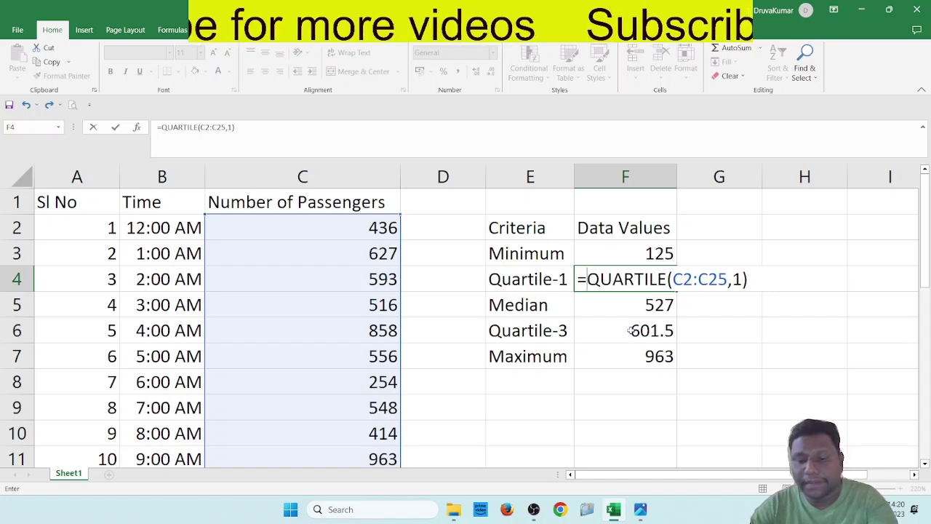
key(Return)
click(777, 378)
Add the heading Difference in G2 and fit the width of column G to its contents
click(715, 221)
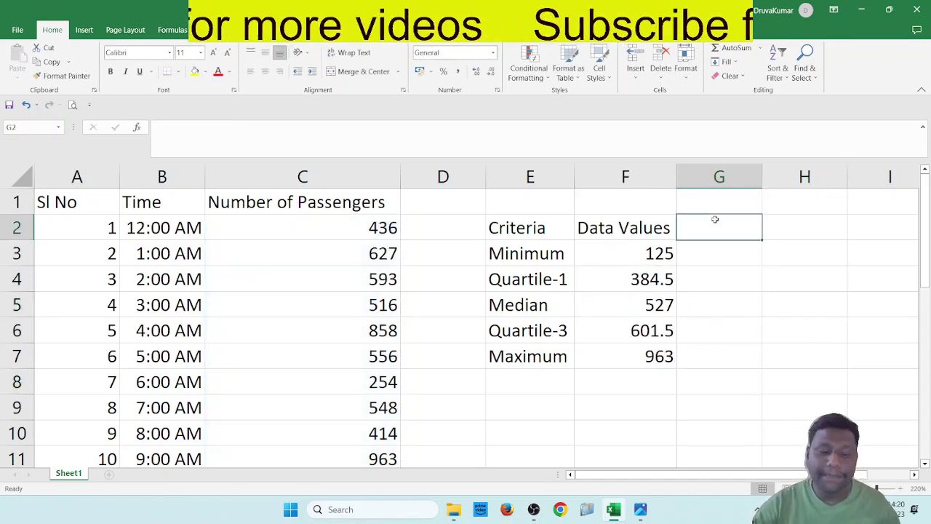
text(Differe)
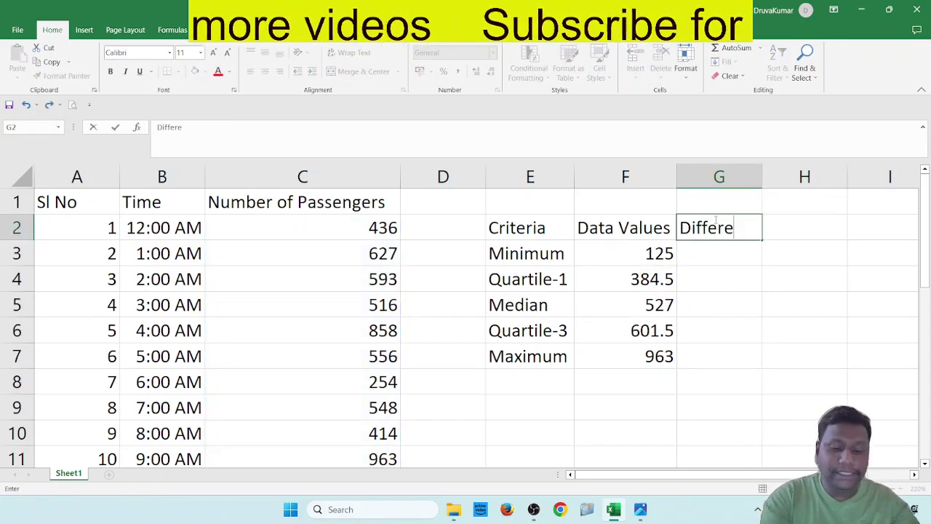
text(nce)
click(748, 300)
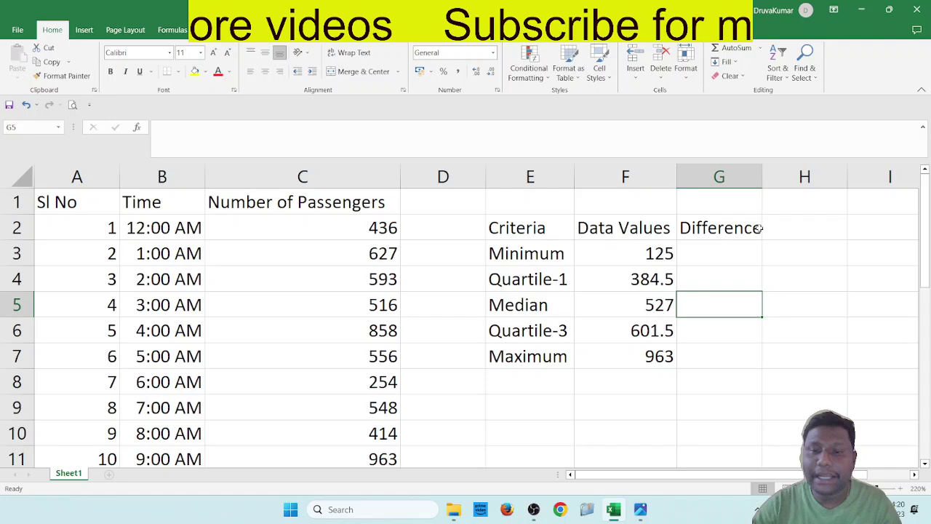
double_click(763, 175)
Enter the formula =F3 in G3 to carry the minimum into the Difference column
click(644, 247)
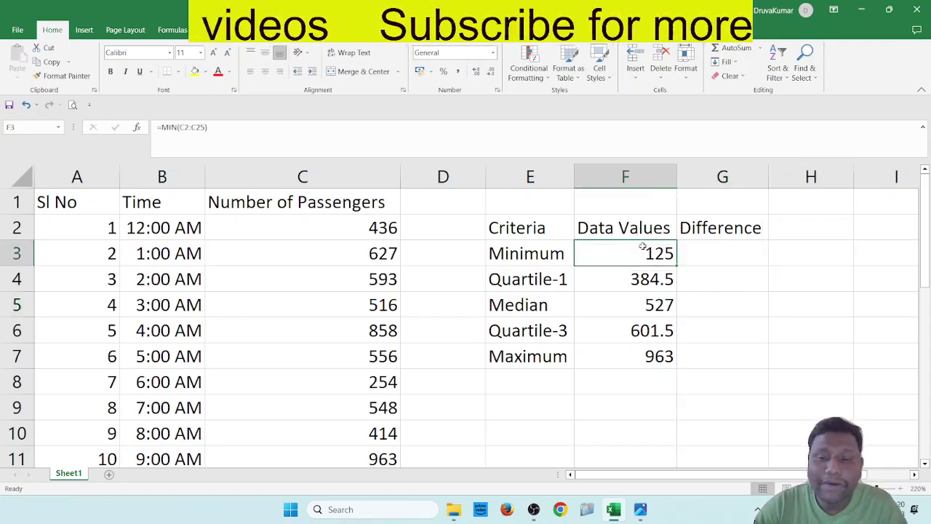
click(720, 255)
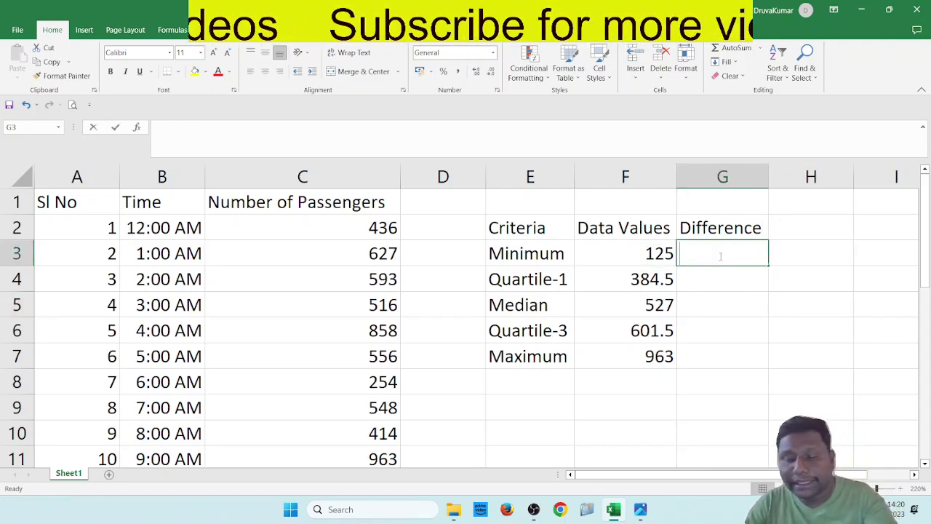
text(=)
click(657, 247)
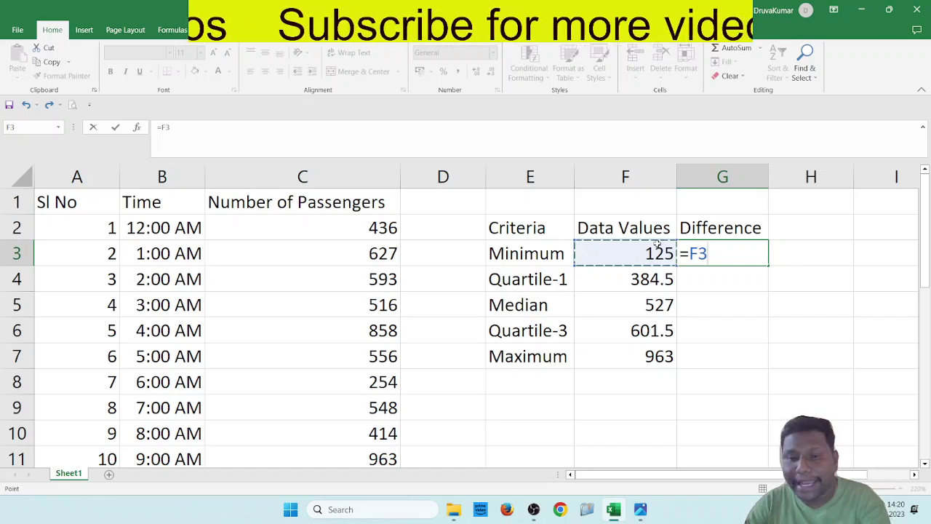
key(Return)
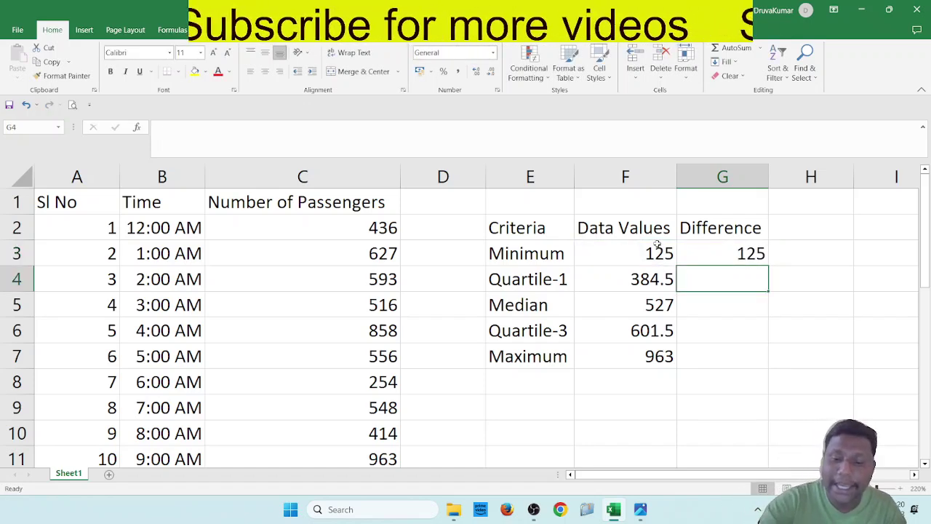
Calculate the difference between Quartile-1 and the minimum in G4 with the formula =F4-F3
text(=)
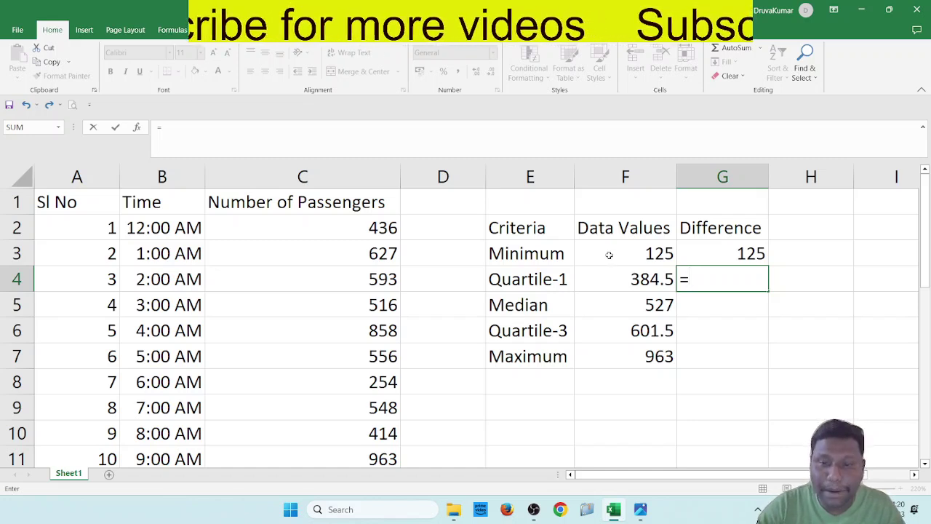
click(621, 278)
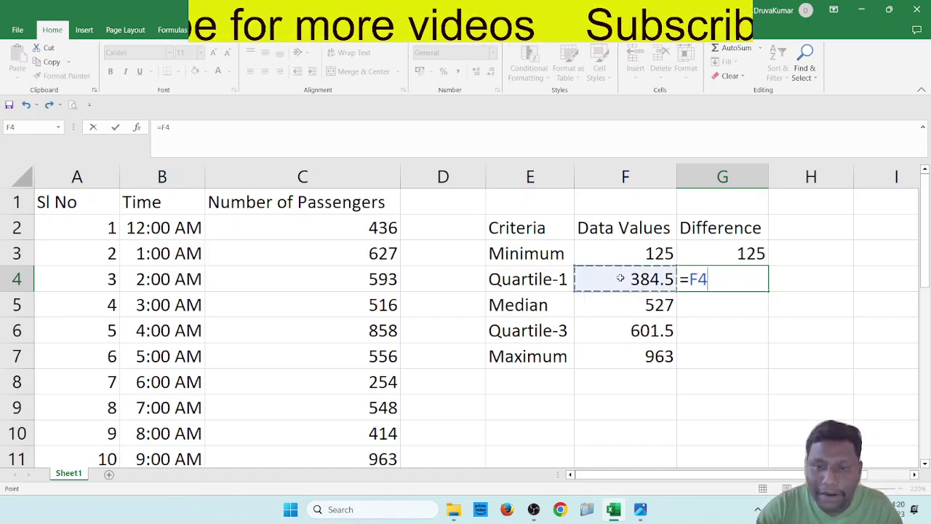
text(-)
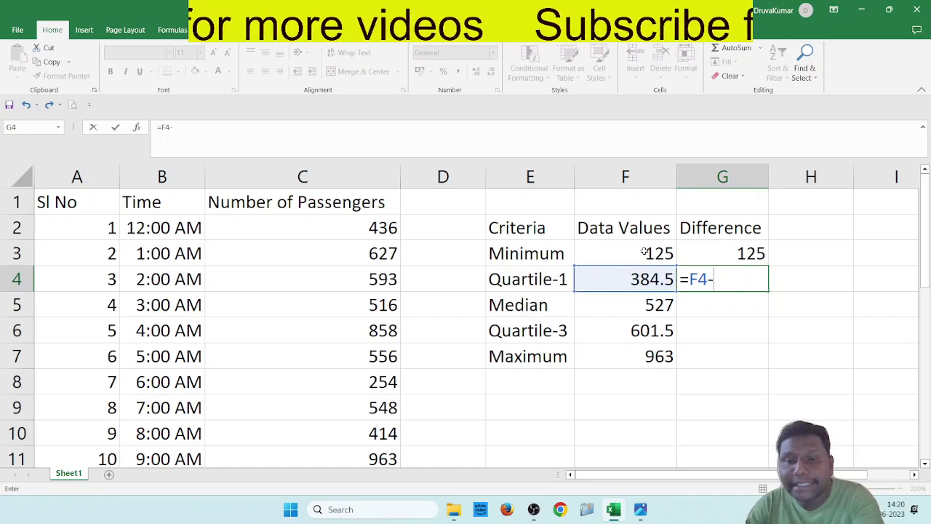
click(644, 250)
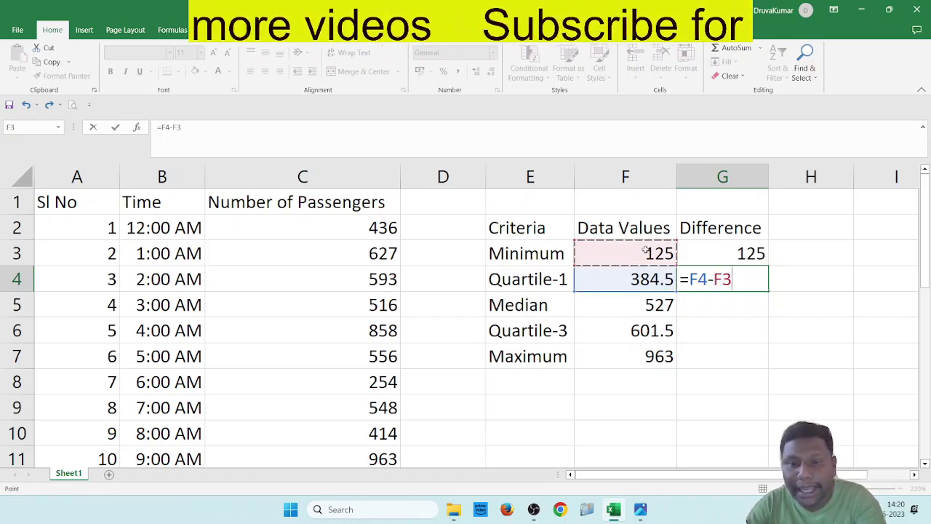
key(Return)
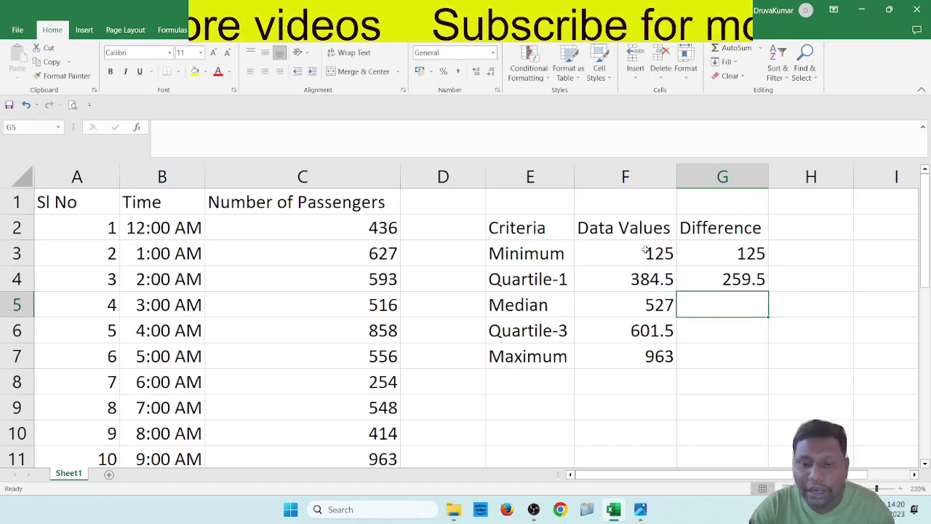
Calculate the difference between the median and Quartile-1 in G5 with the formula =F5-F4
text(=)
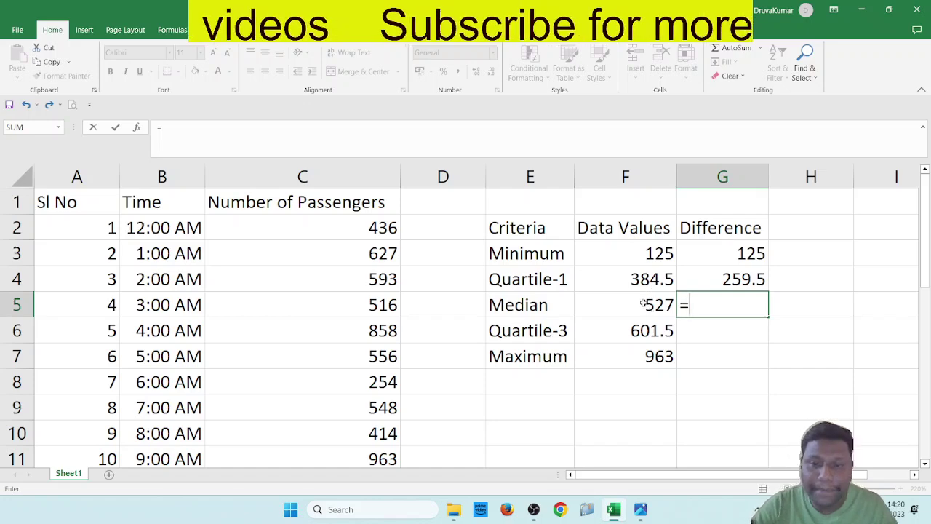
click(643, 303)
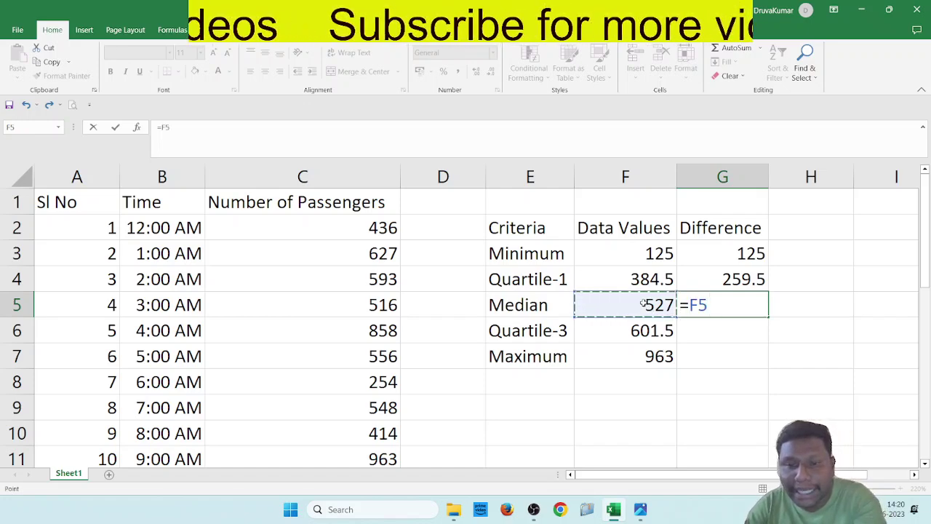
text(-)
click(651, 283)
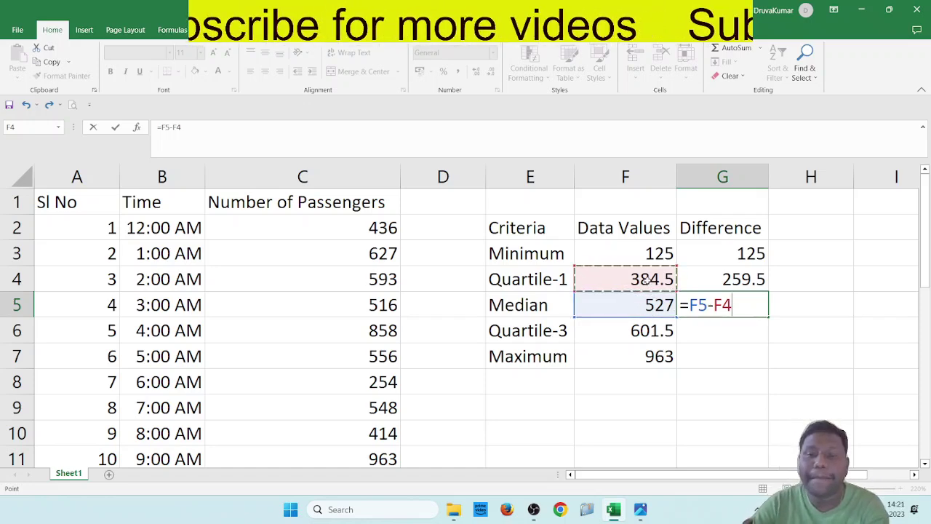
key(Return)
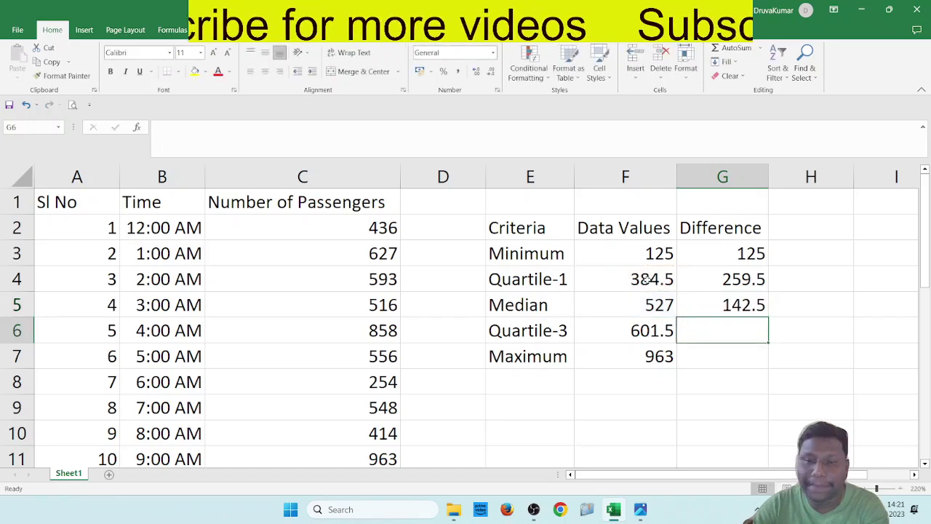
Calculate the difference between Quartile-3 and the median in G6 with the formula =F6-F5
text(=)
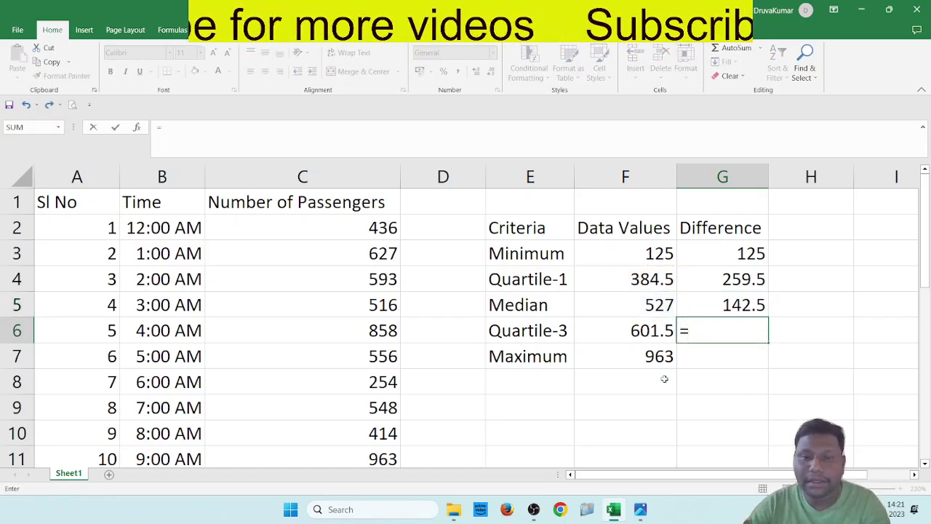
click(650, 331)
text(-)
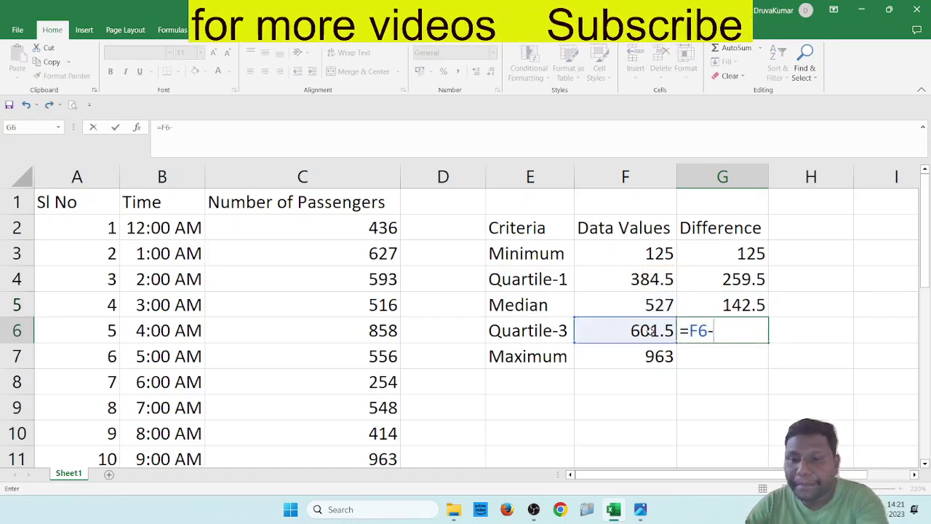
click(617, 306)
key(Return)
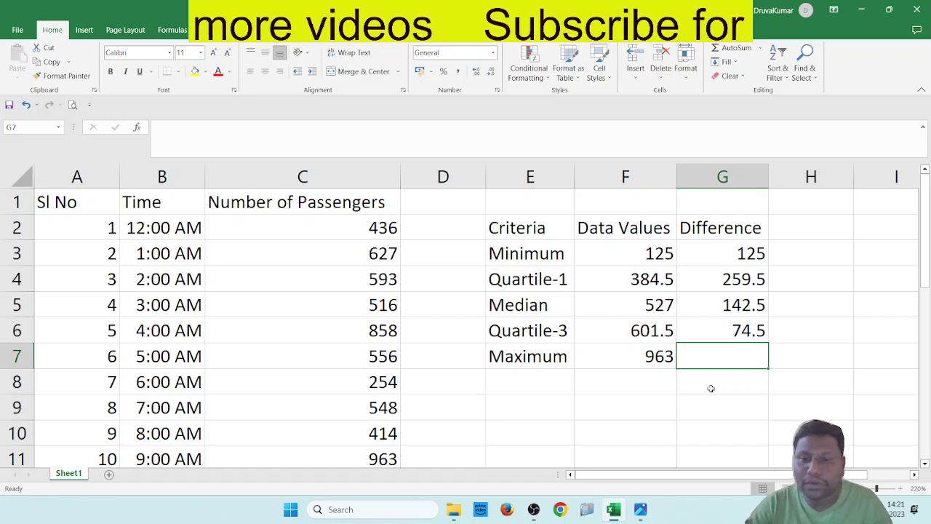
Calculate the difference between the maximum and Quartile-3 in G7 with the formula =F7-F6
text(=)
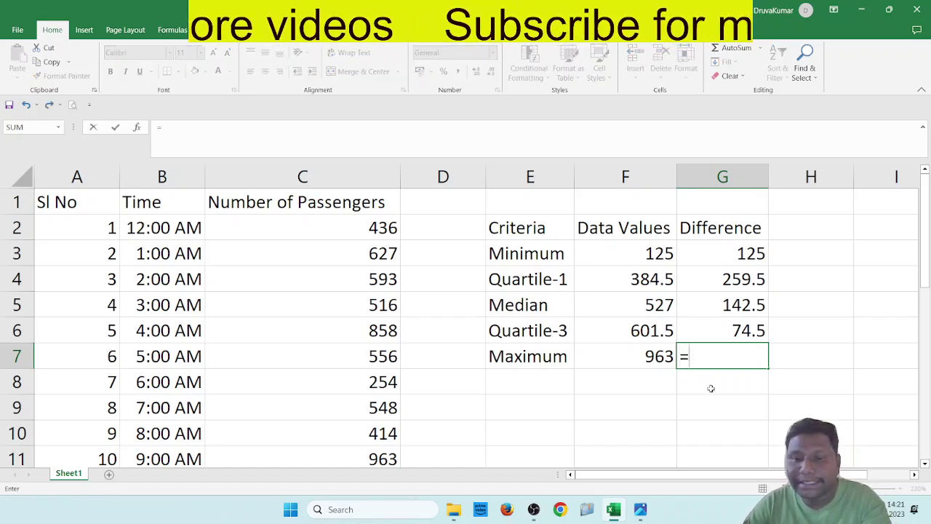
click(661, 358)
text(-)
click(645, 330)
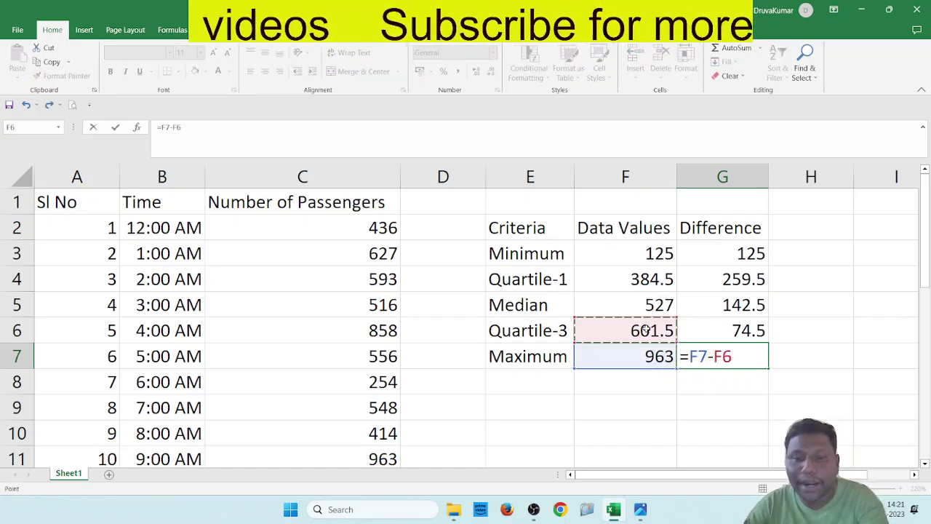
key(Return)
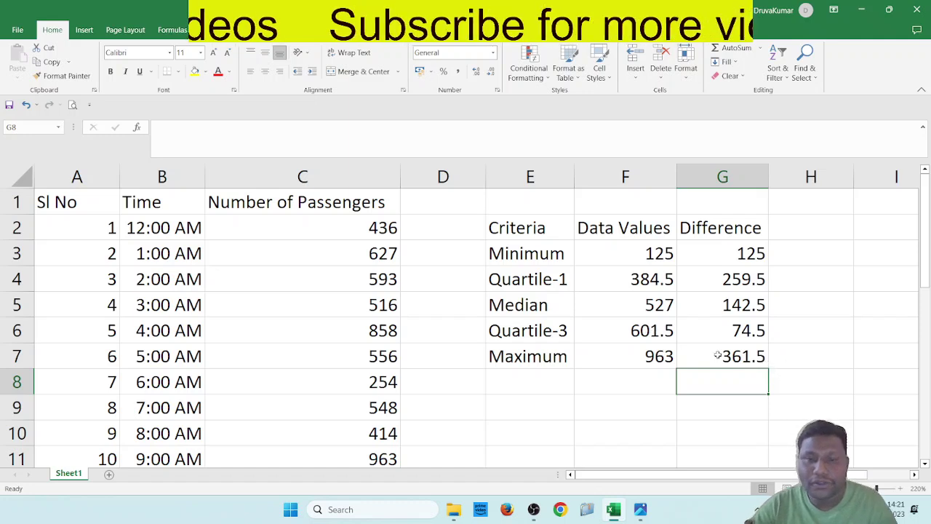
Review the Difference values in G3:G7 against their matching criteria and data values in columns E and F
click(666, 249)
click(725, 250)
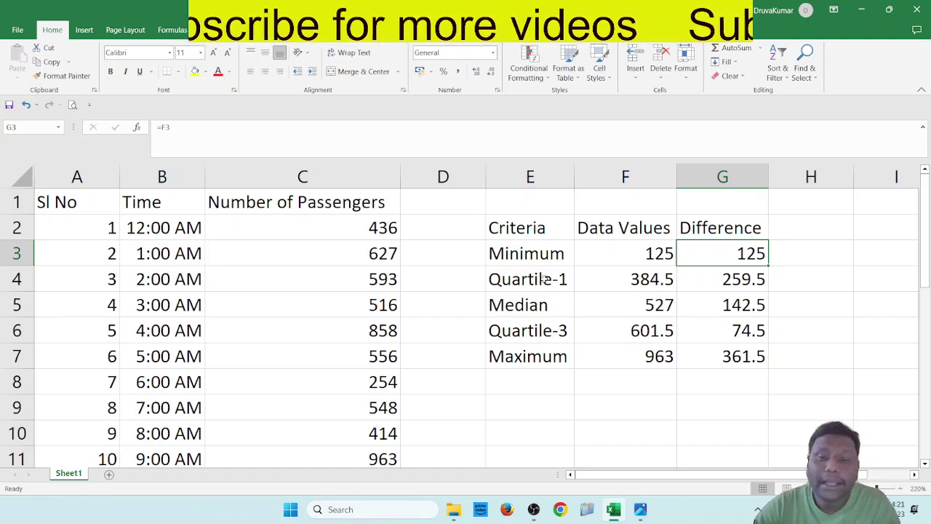
click(731, 282)
click(556, 286)
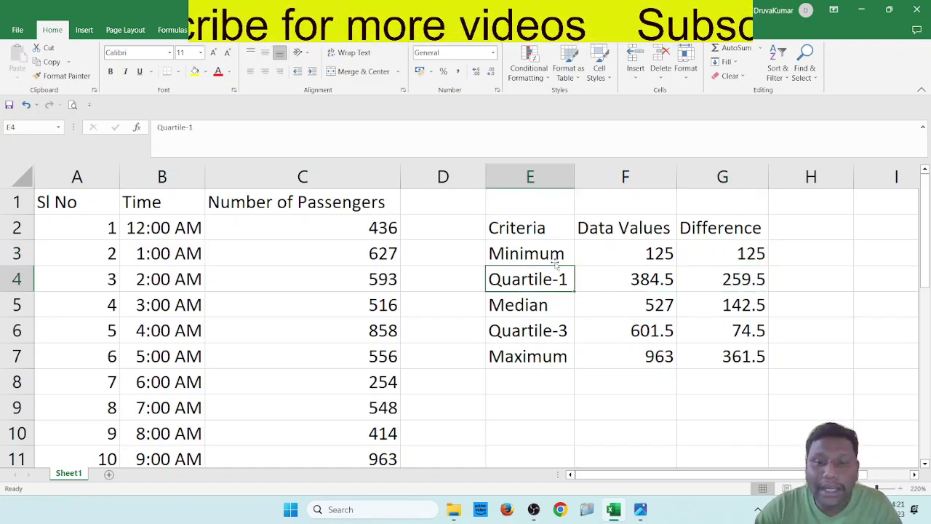
click(555, 253)
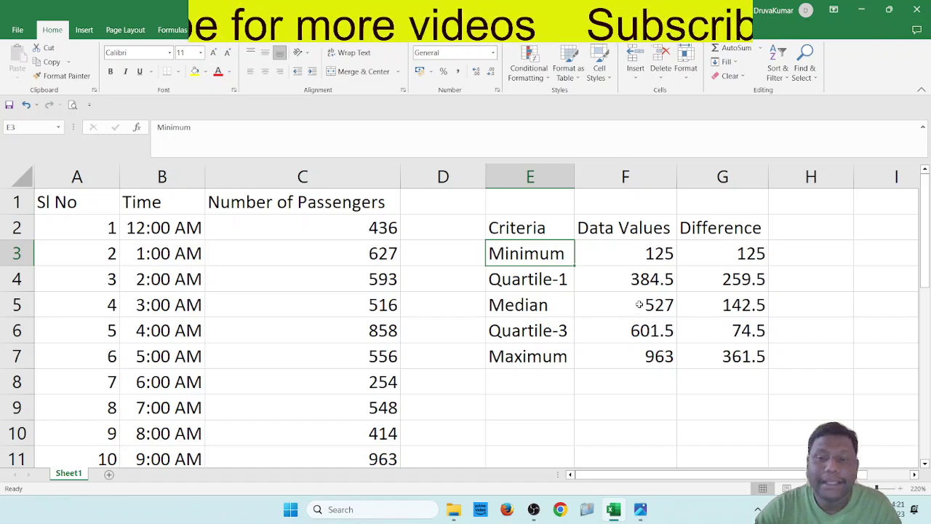
click(743, 308)
click(558, 311)
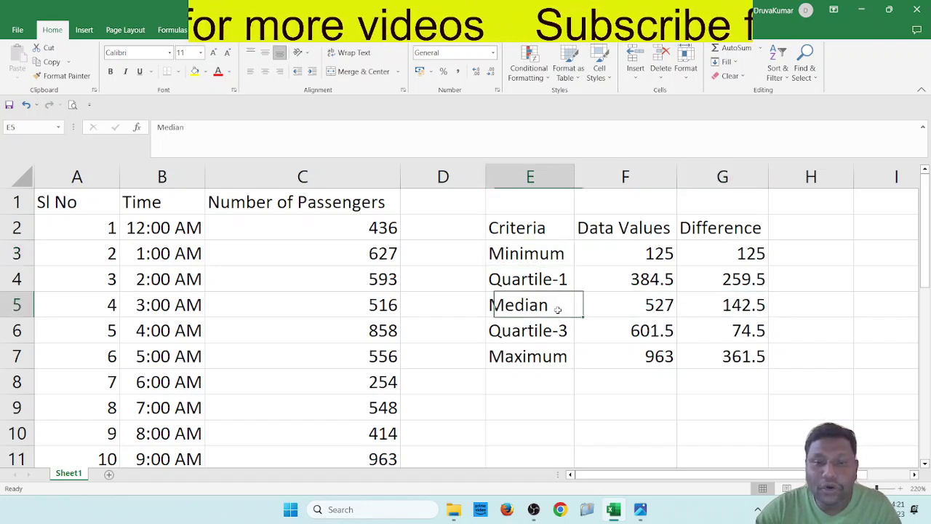
click(562, 279)
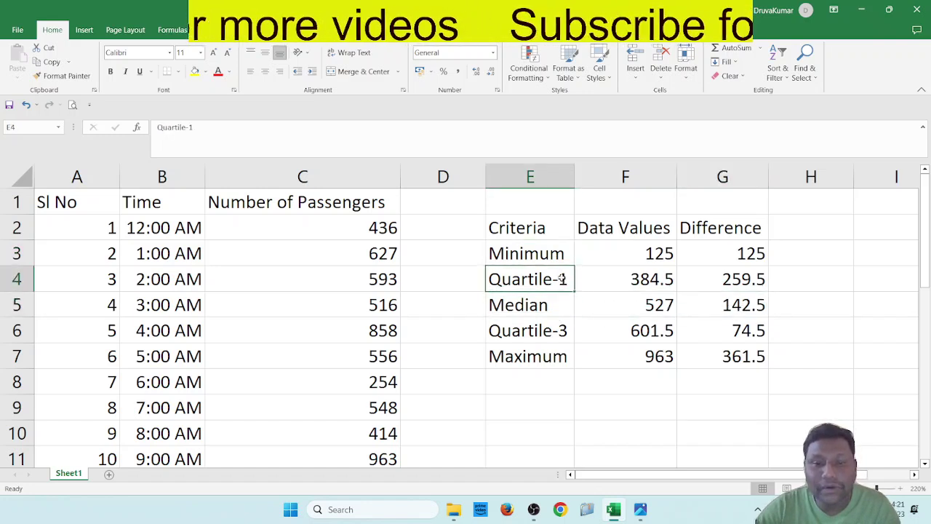
click(622, 331)
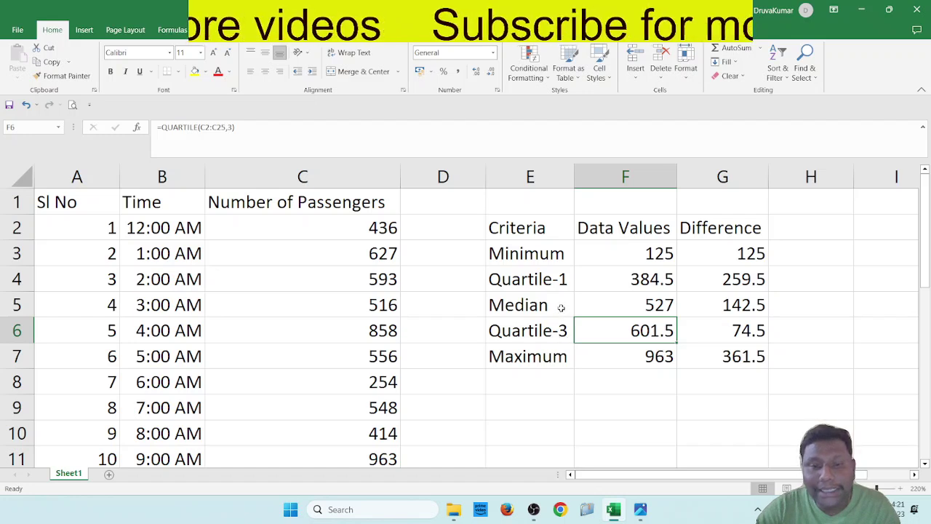
click(608, 361)
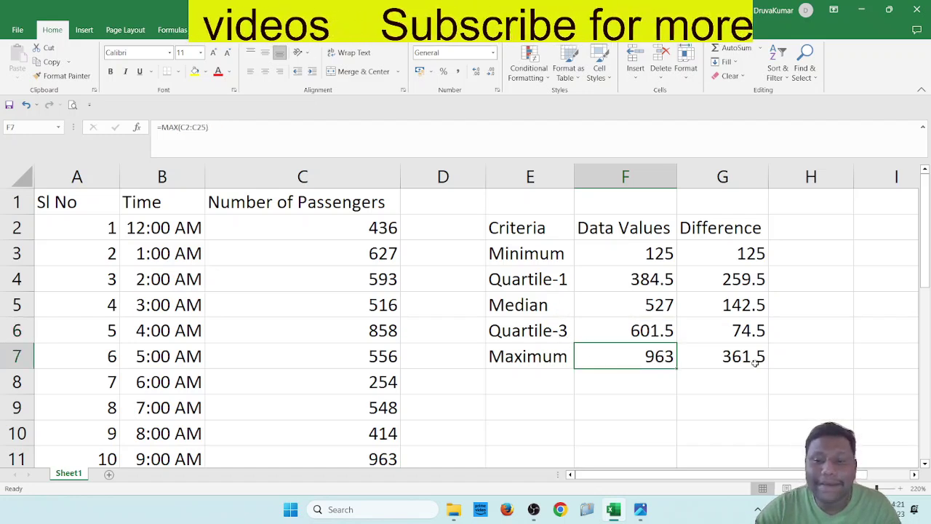
click(751, 362)
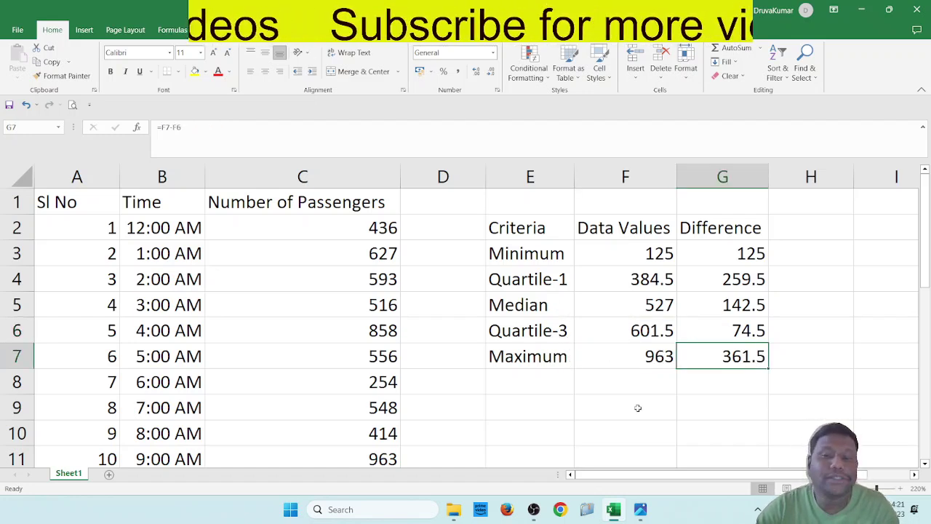
click(805, 261)
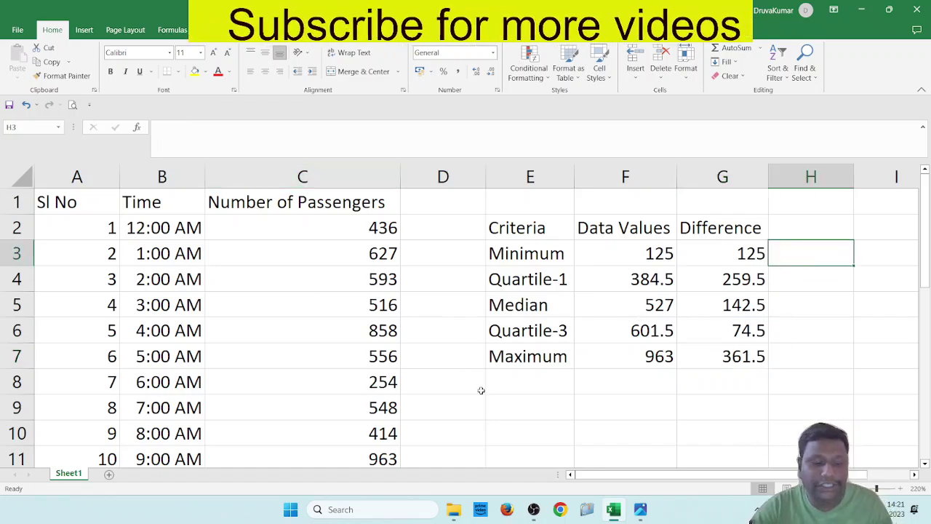
Review the hourly time and passenger records in columns A to C through the last row
scroll(481, 391, down, 3)
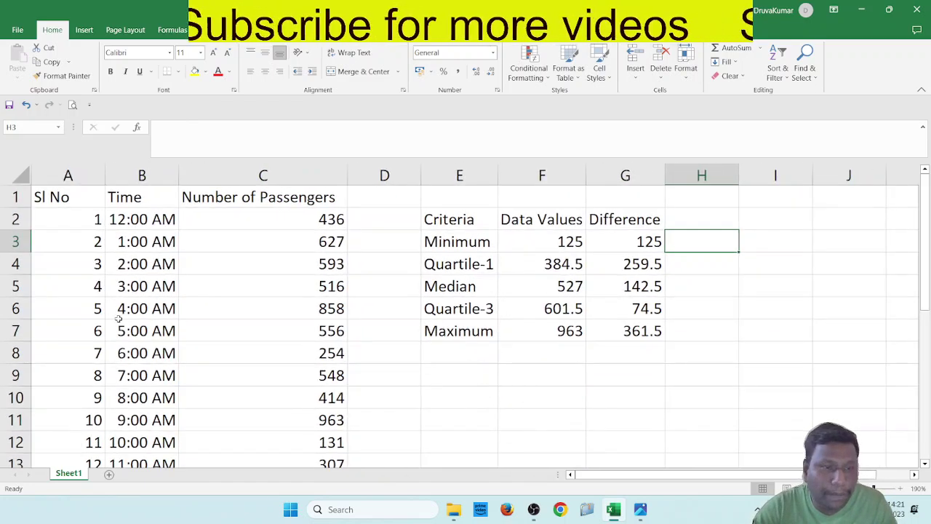
click(167, 215)
scroll(168, 341, down, 7)
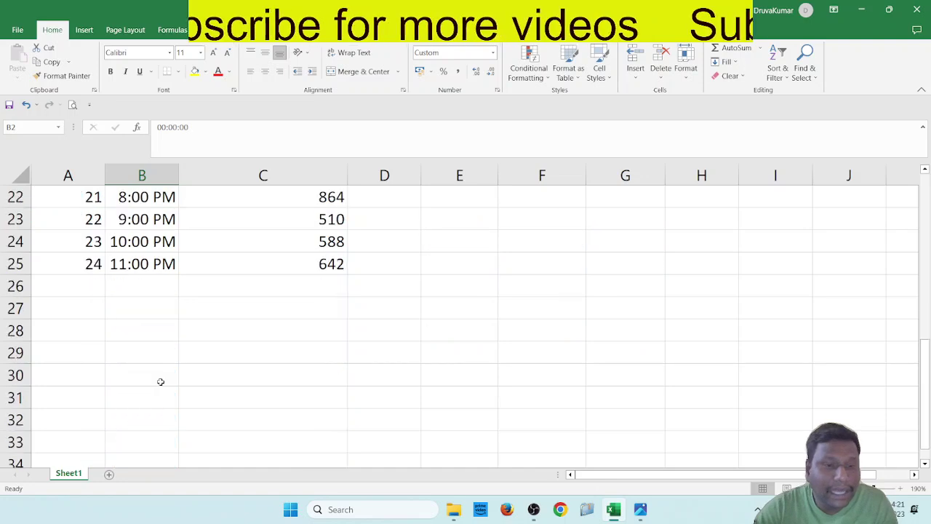
scroll(124, 308, up, 7)
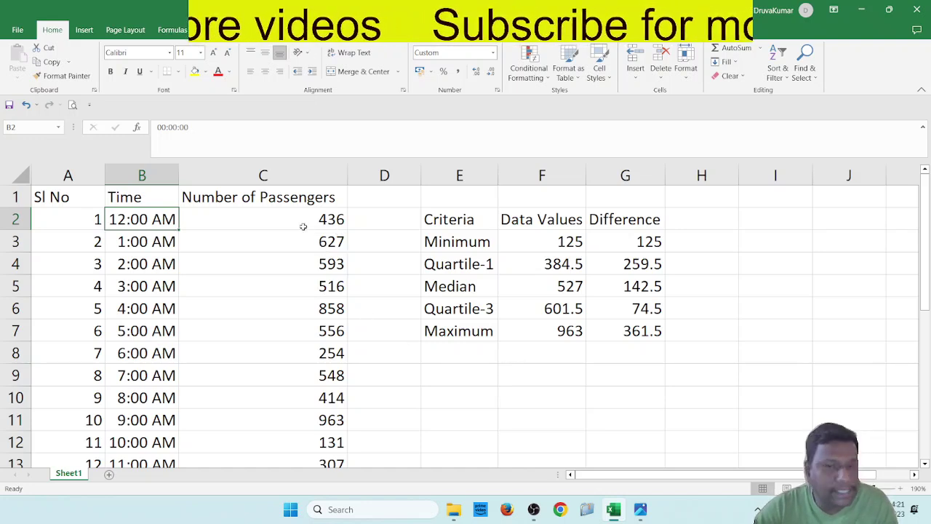
Review each criterion from Minimum to Maximum in E3:E7 together with its data value and formula in F3:F7
drag(440, 240, 440, 330)
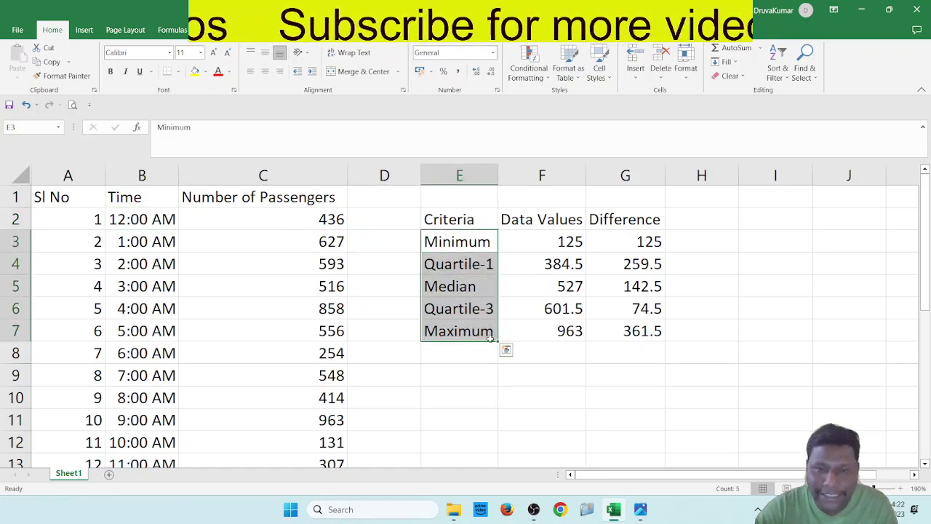
click(483, 243)
click(547, 248)
click(486, 267)
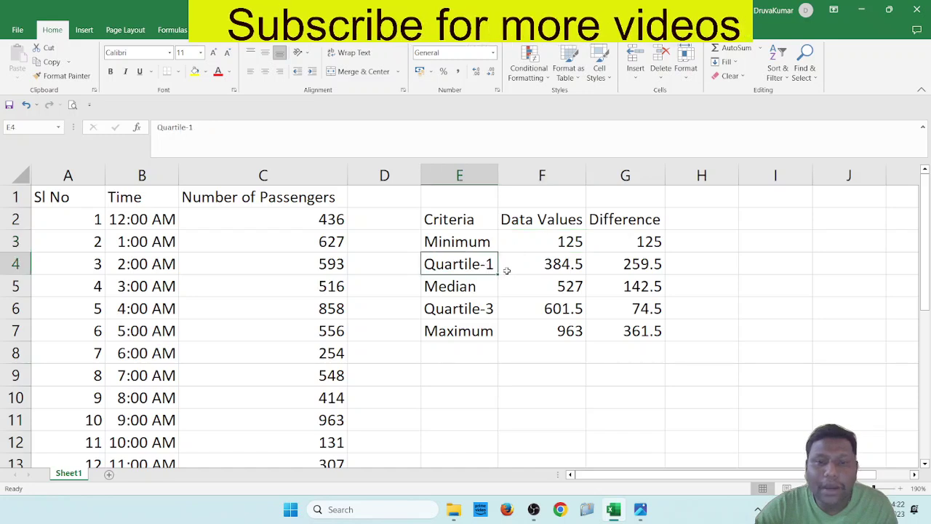
click(534, 266)
click(482, 292)
click(525, 290)
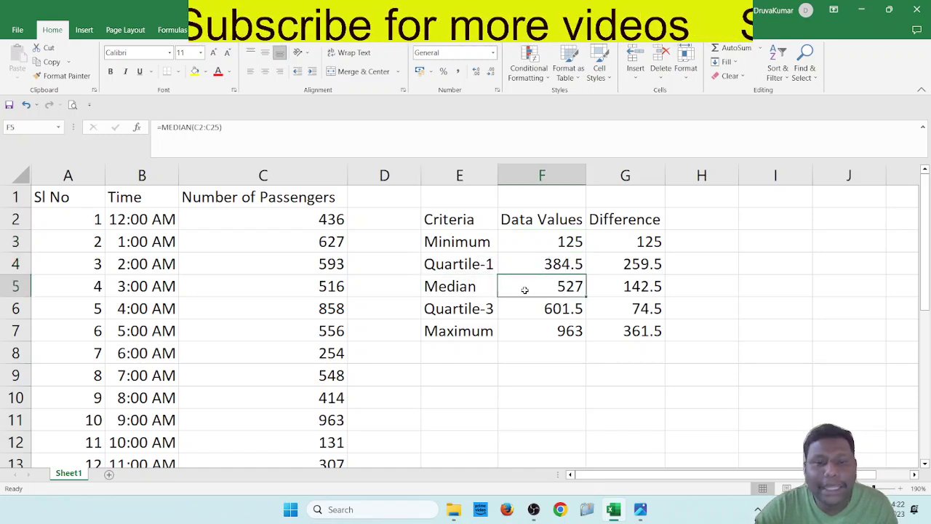
click(479, 313)
click(534, 310)
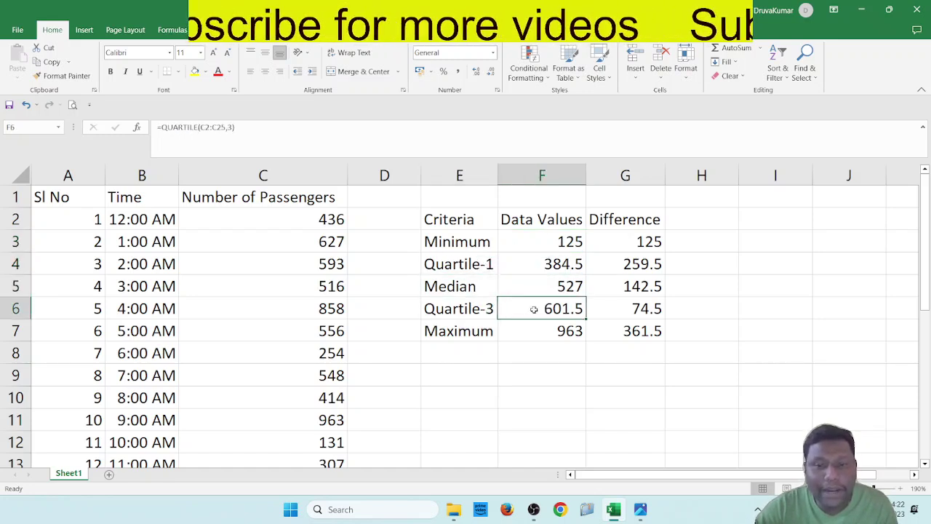
click(489, 331)
click(534, 330)
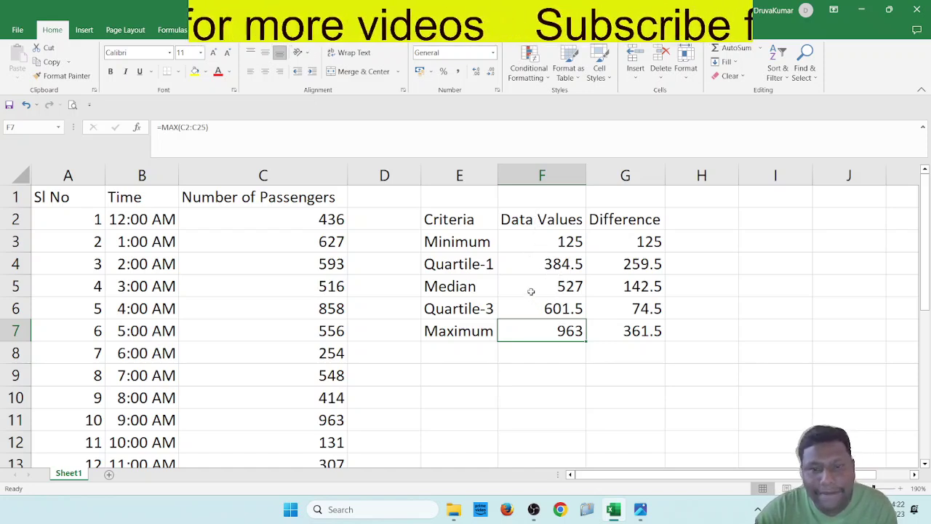
Examine the Difference formulas in G3:G7 against the data values they are calculated from
click(644, 218)
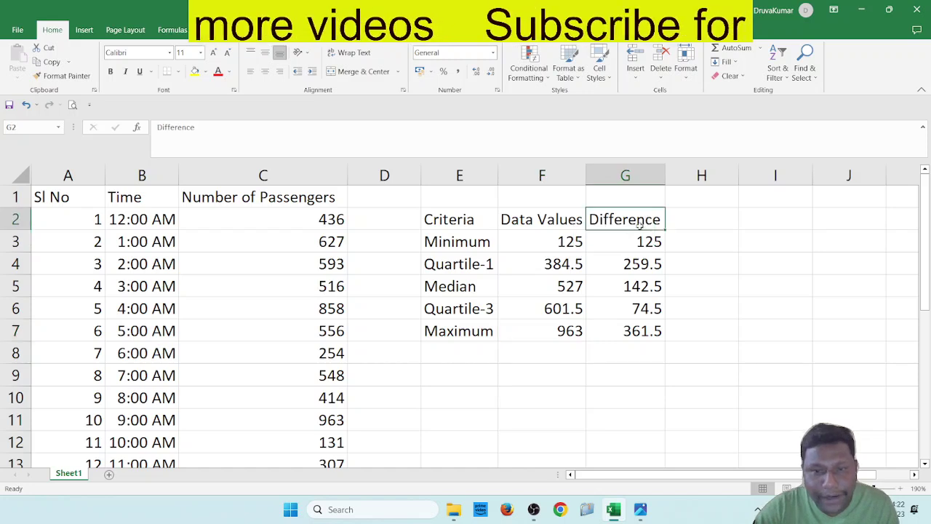
click(551, 250)
click(627, 240)
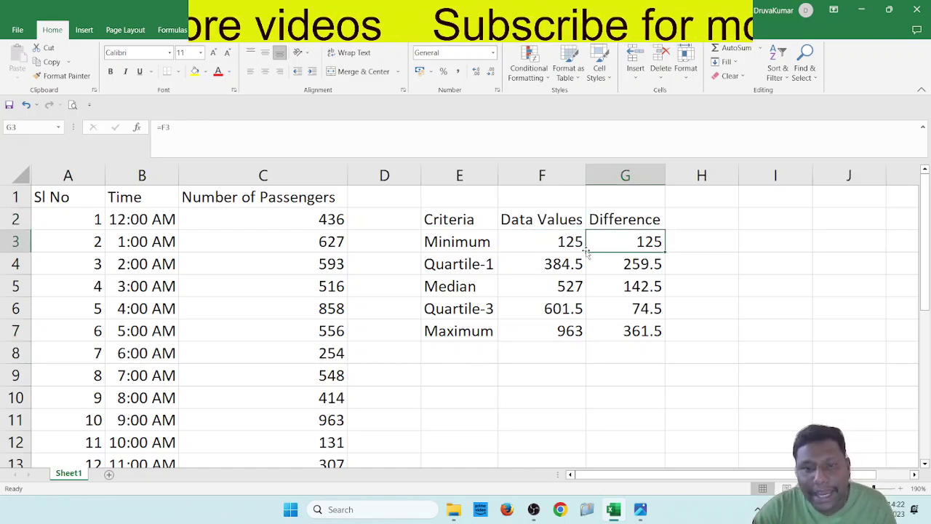
click(632, 272)
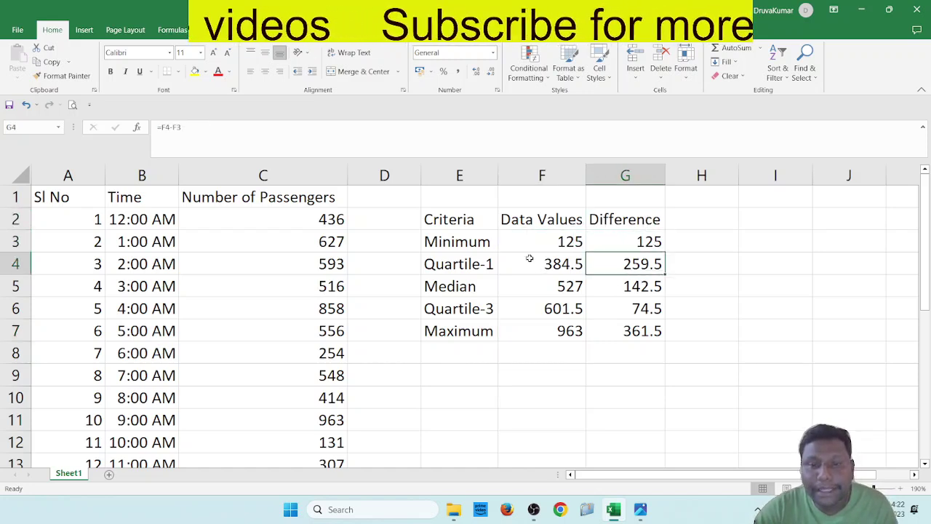
click(647, 290)
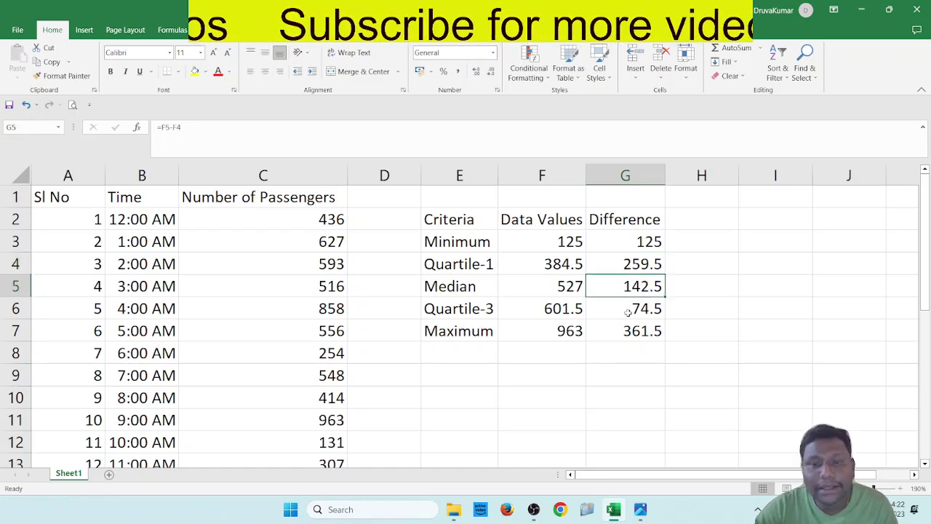
click(627, 312)
click(646, 331)
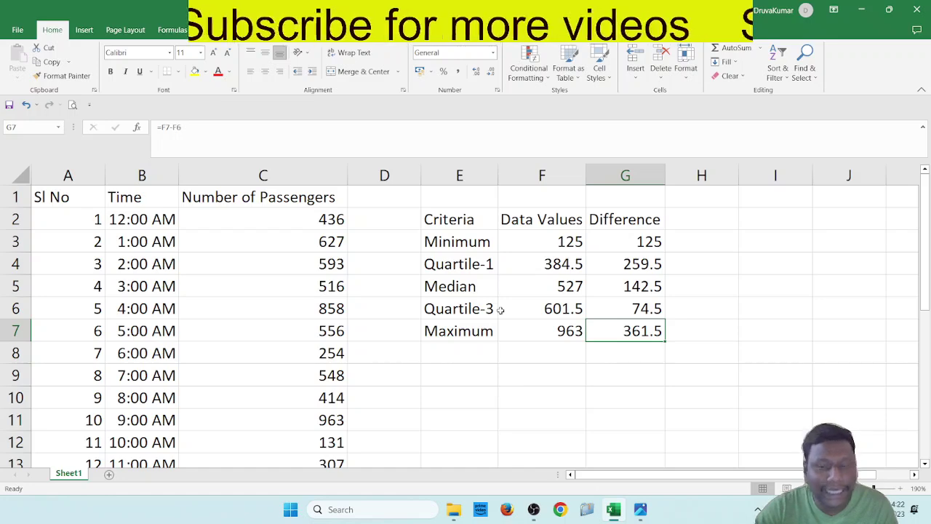
click(777, 331)
Insert a Box and Whisker chart based on the difference values in G3:G7
drag(627, 244, 633, 330)
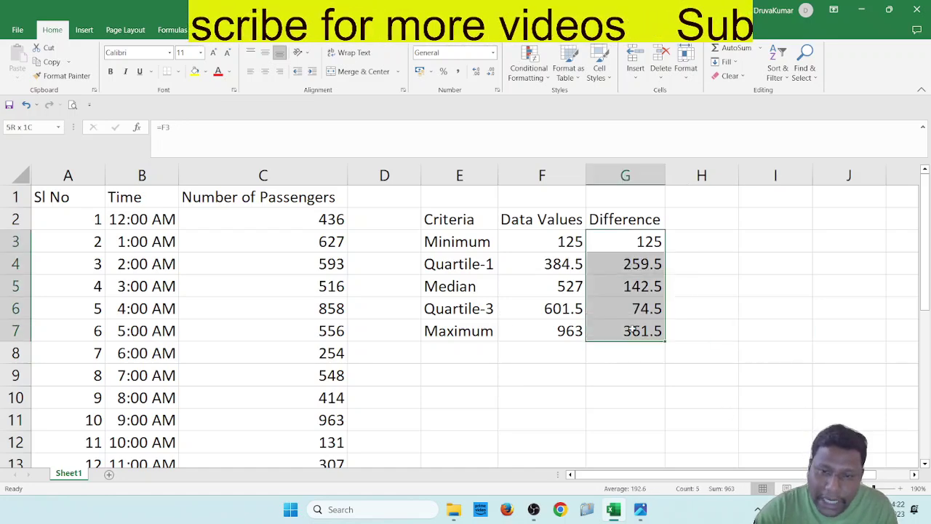
click(86, 30)
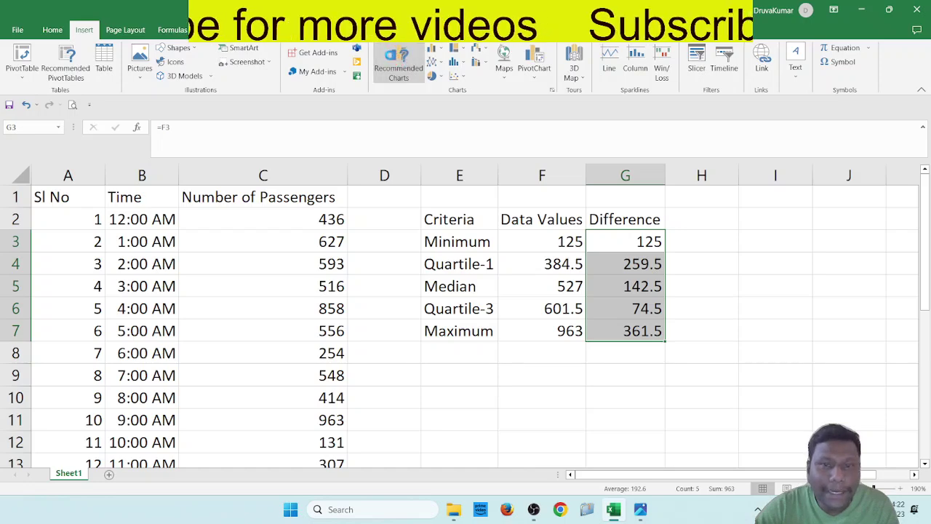
click(398, 62)
click(362, 93)
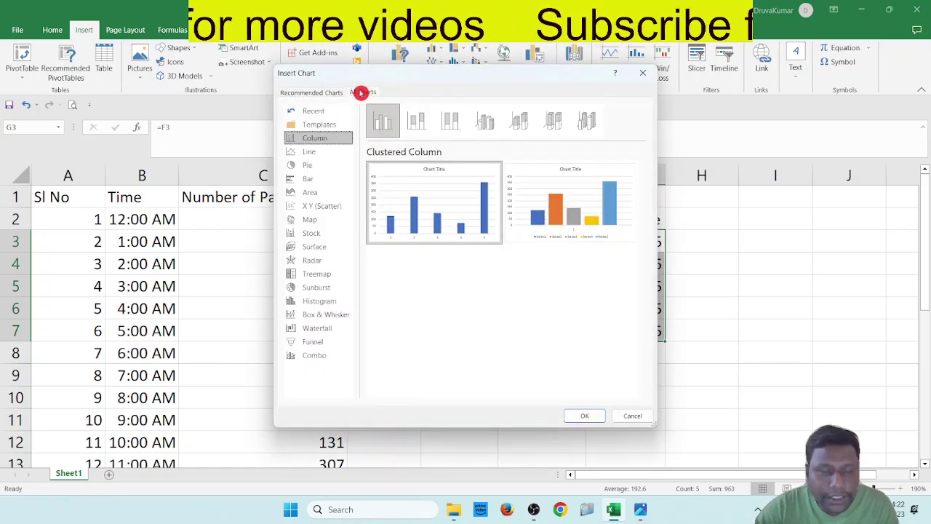
click(325, 318)
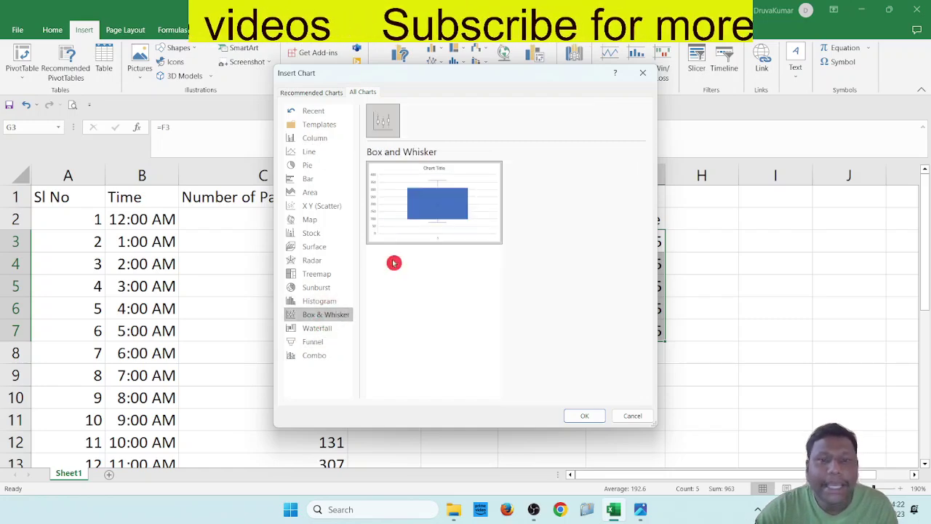
click(585, 415)
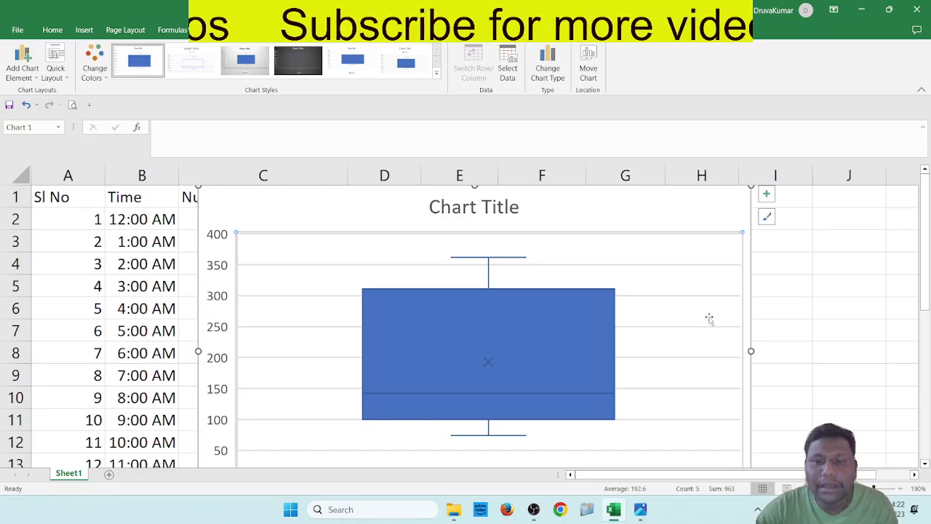
Place the box plot beside the summary table, starting at column I, and make it taller and slightly narrower
ctrl+scroll(707, 314, down, 2)
ctrl+scroll(760, 291, down, 2)
drag(503, 202, 541, 286)
drag(495, 306, 739, 216)
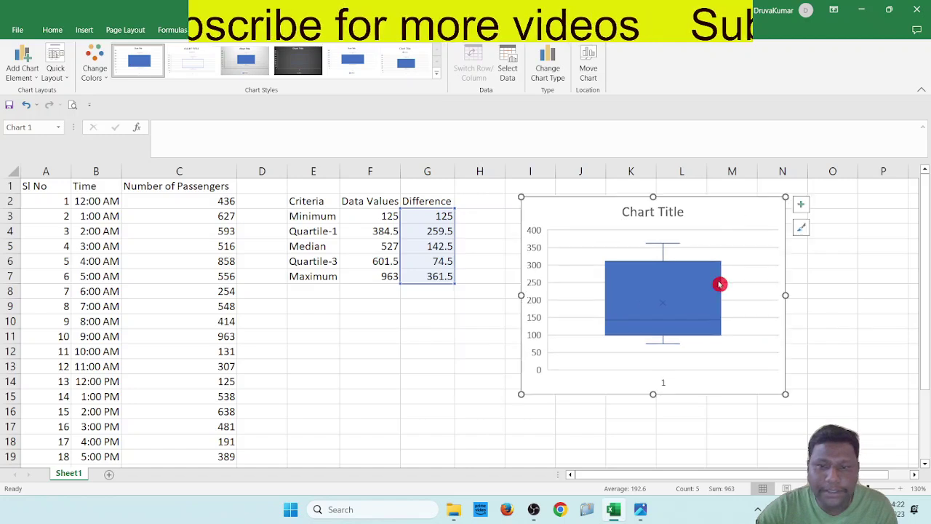
drag(653, 399, 648, 453)
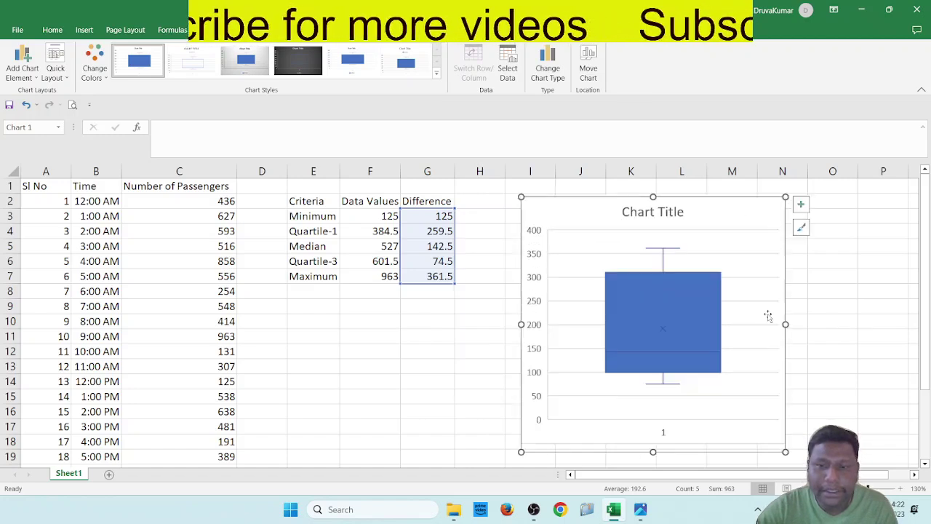
drag(785, 325, 765, 325)
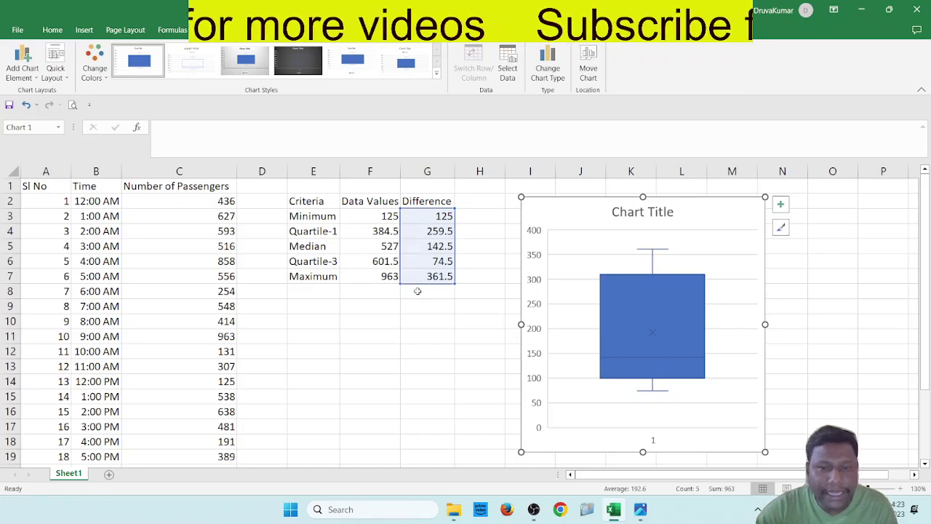
click(84, 30)
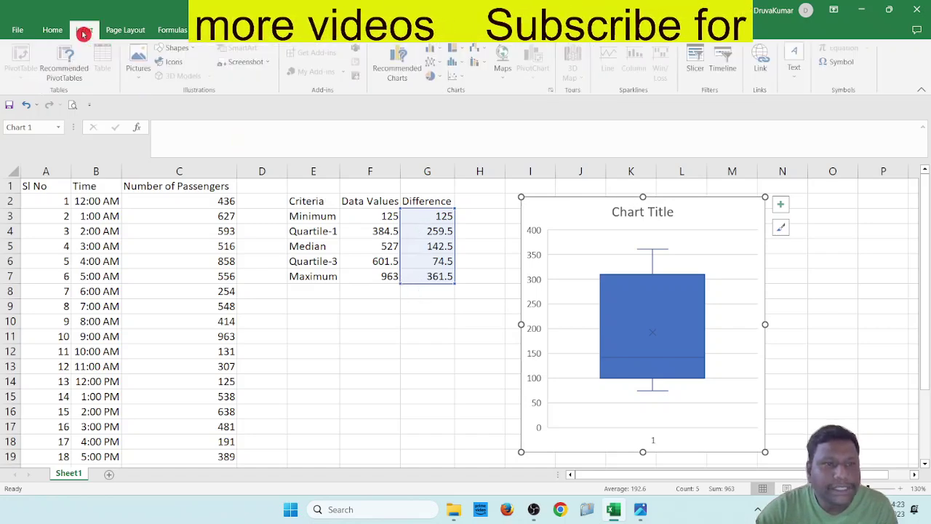
click(393, 81)
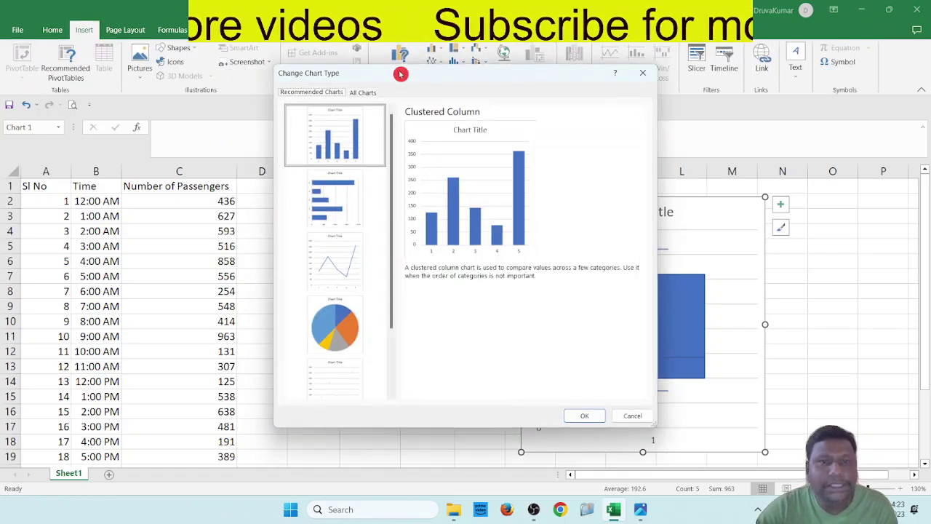
click(370, 92)
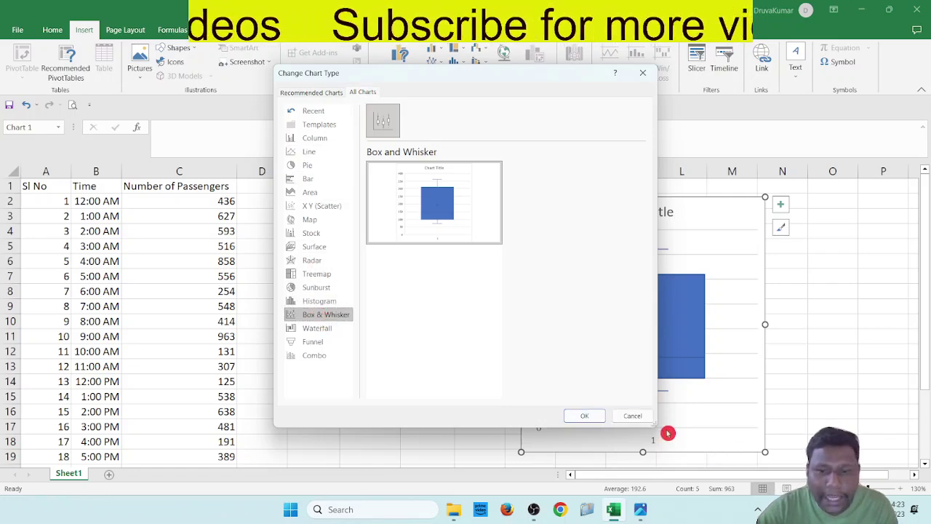
click(632, 416)
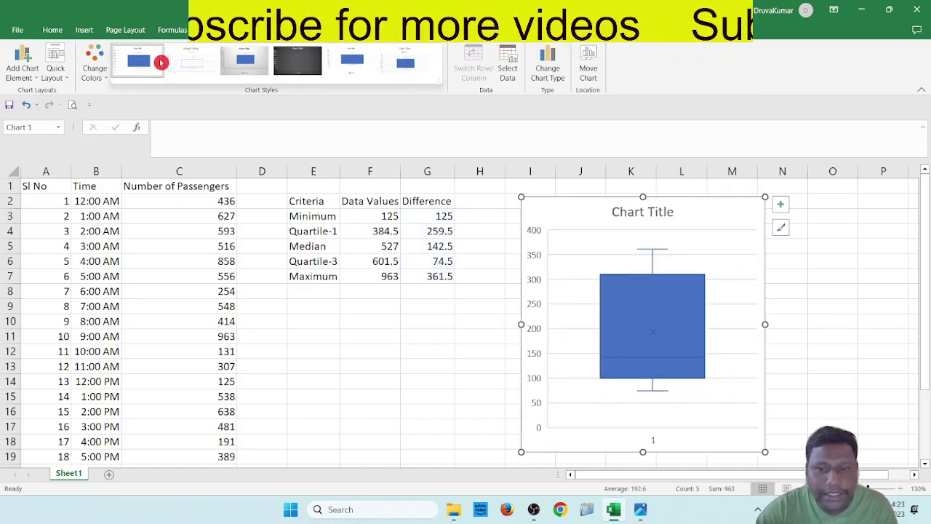
Apply the chart style with the grey gradient background and legend to the box plot, and preview the data label placements
click(245, 66)
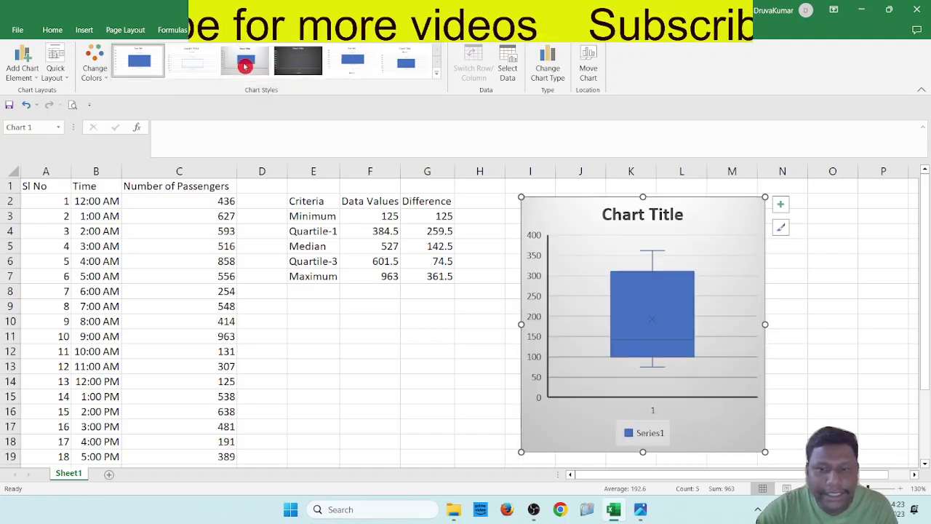
click(24, 70)
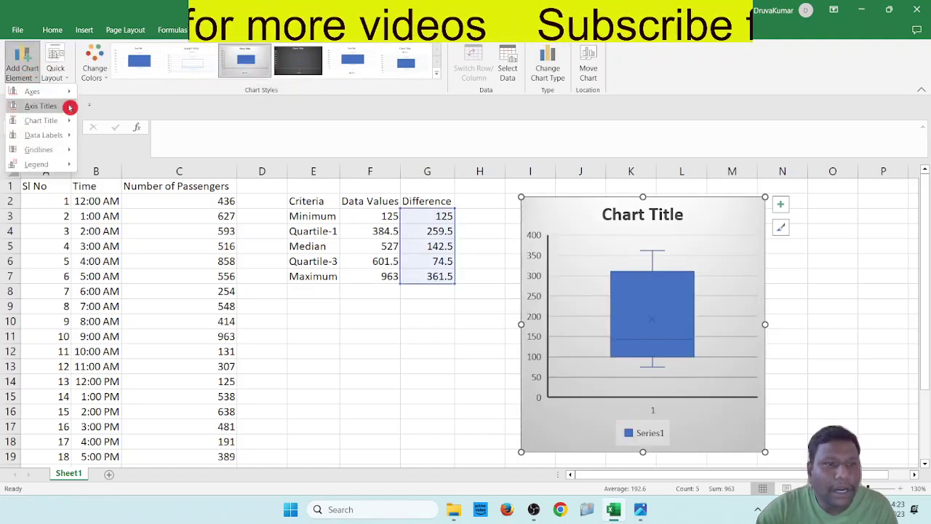
mouse_move(61, 107)
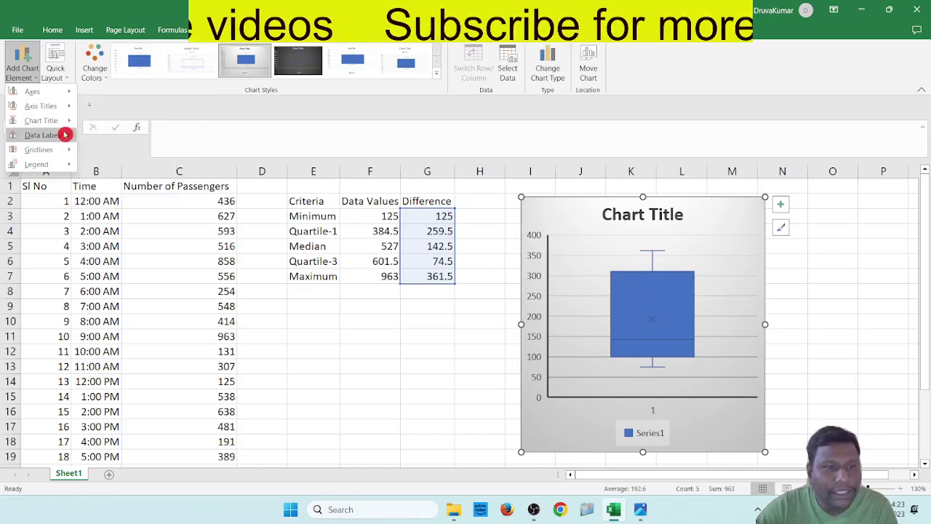
mouse_move(65, 134)
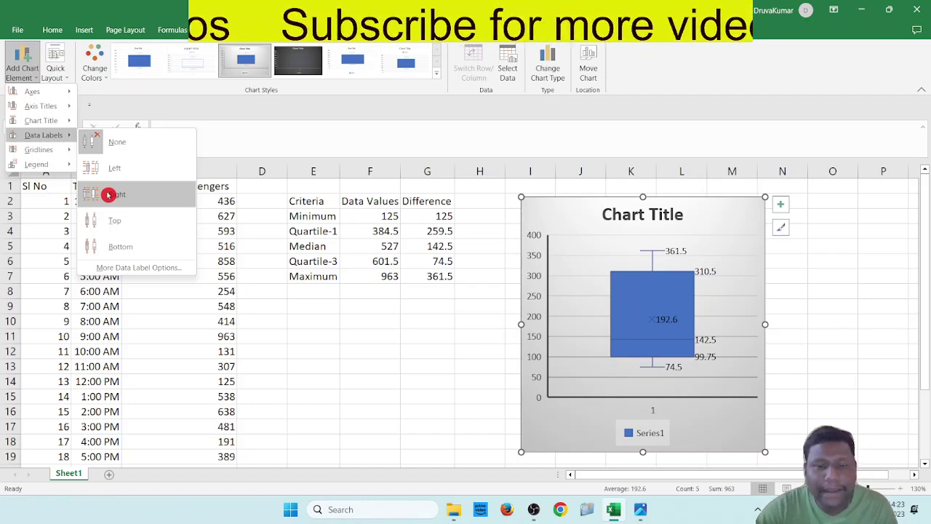
click(623, 216)
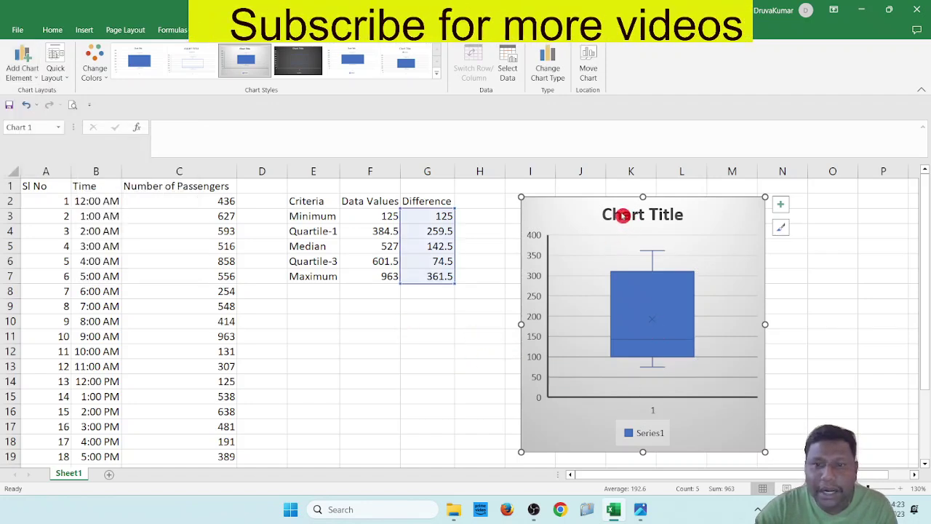
Replace the placeholder chart title with "Box plot for Number of Passenegers in"
triple_click(623, 215)
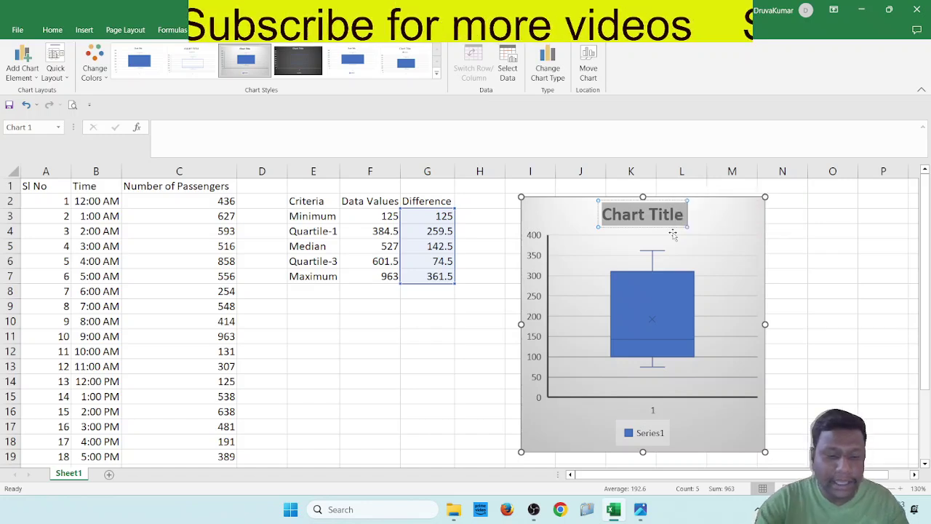
text(Box)
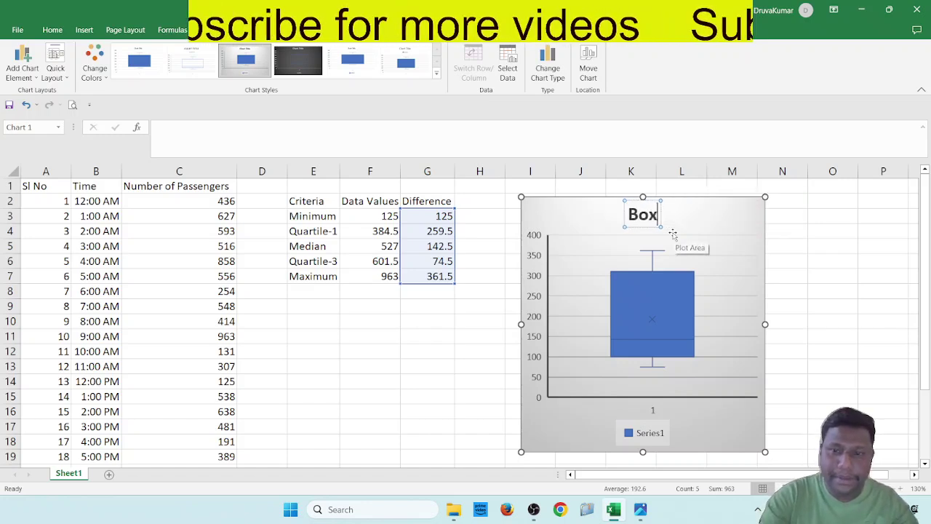
text( plot for)
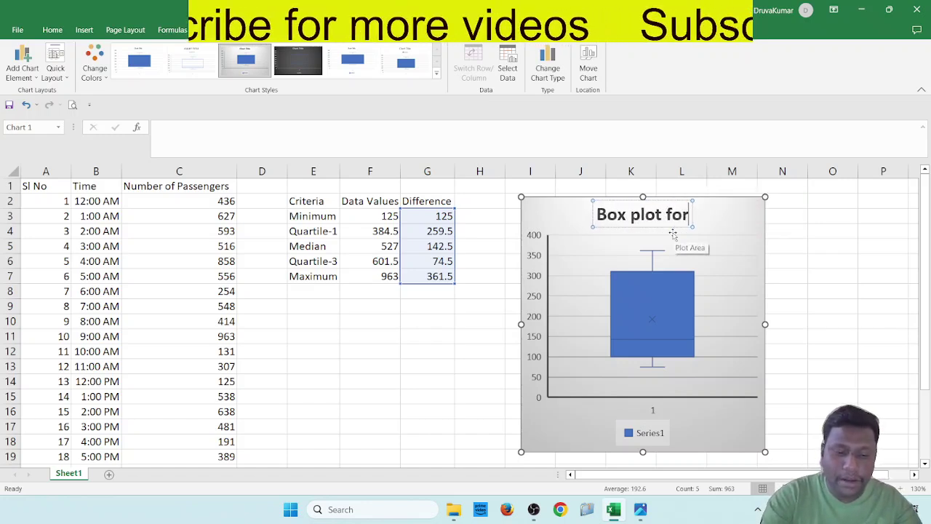
text( Number)
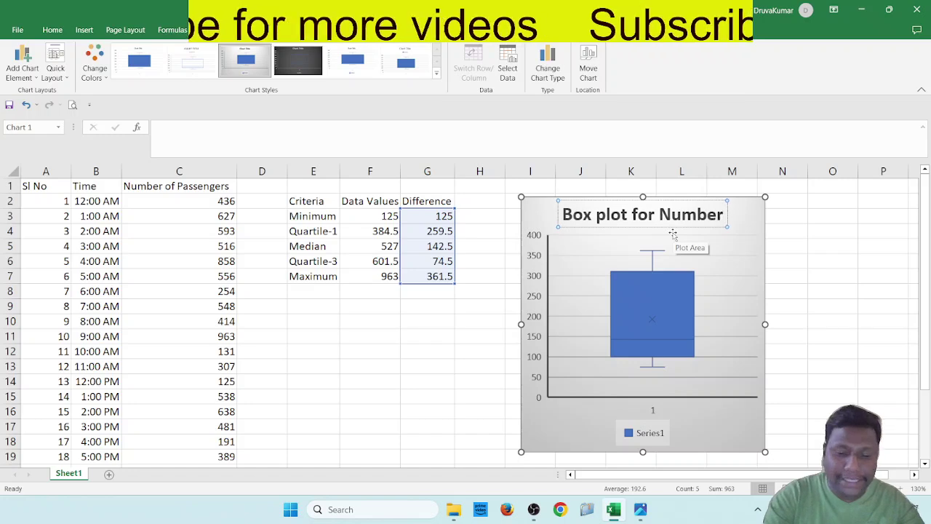
text( of Passe)
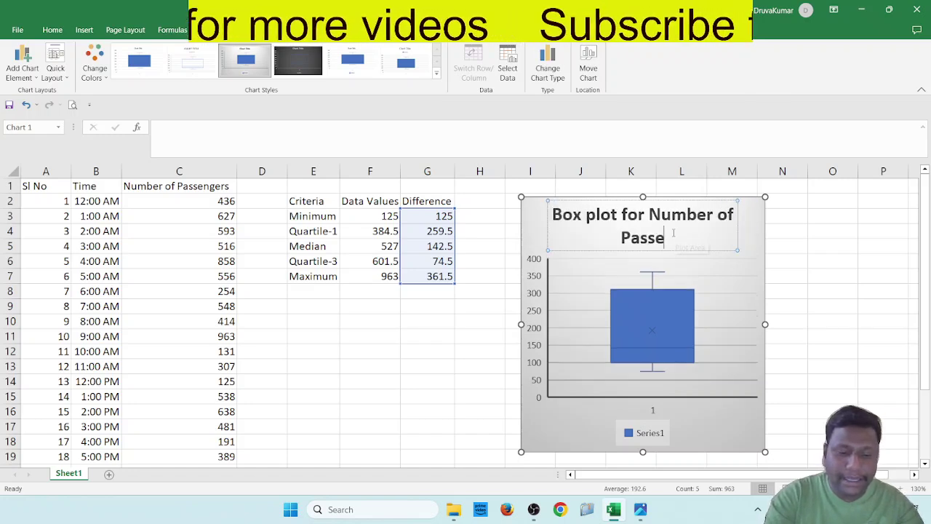
text(negers in)
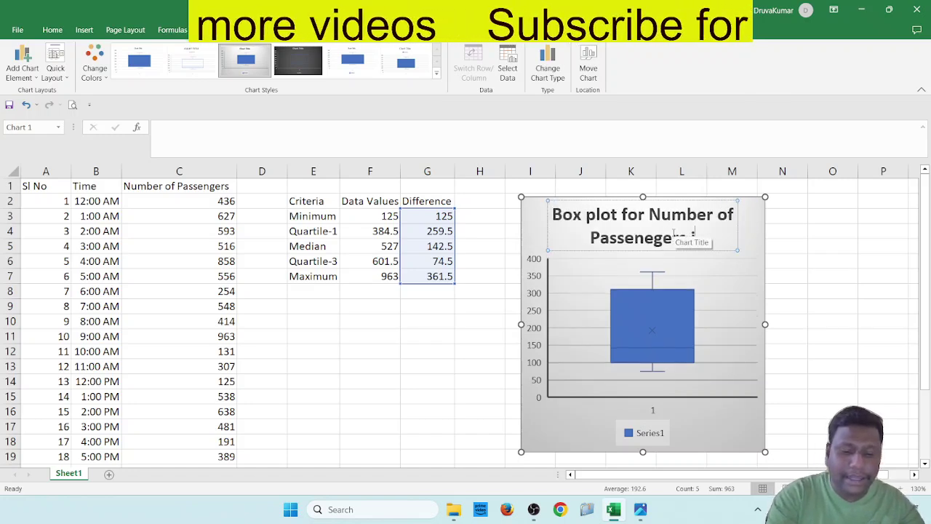